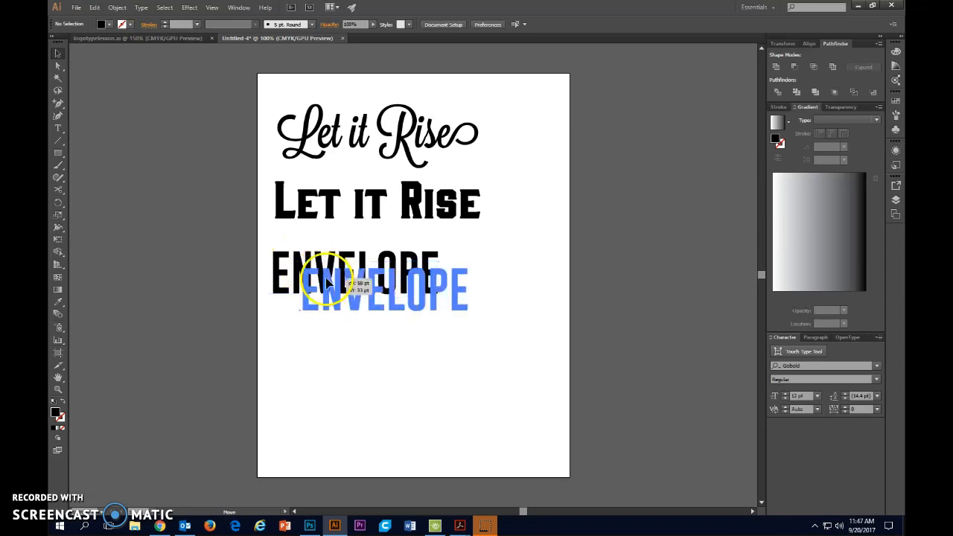
Step: Space out the text lines and apply a horizontal Rise warp with 27% bend to the script "Let it Rise" text, keeping it near the page top
{"action": "left_click_drag", "start_coordinate": [292, 201], "coordinate": [310, 250]}
{"action": "left_click_drag", "start_coordinate": [320, 131], "coordinate": [355, 123]}
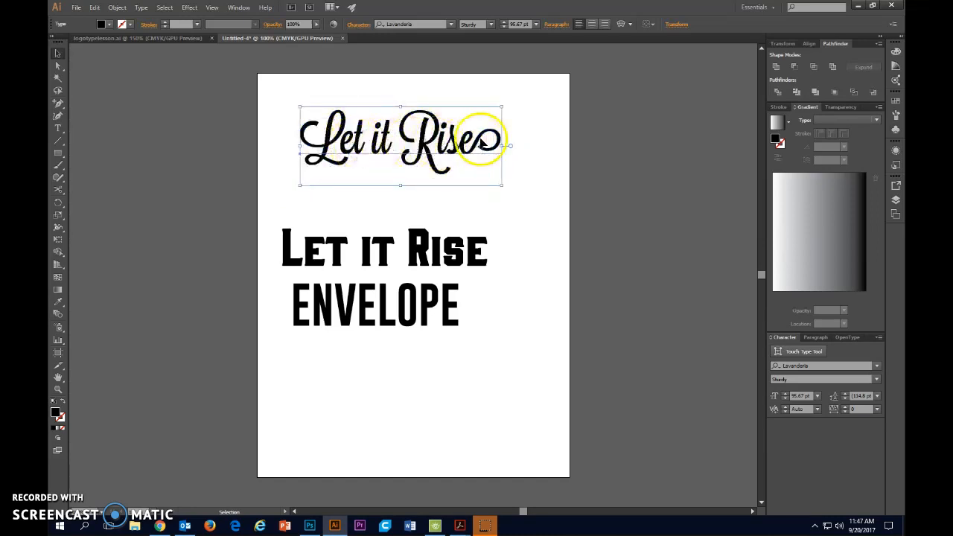
{"action": "left_click", "coordinate": [186, 9]}
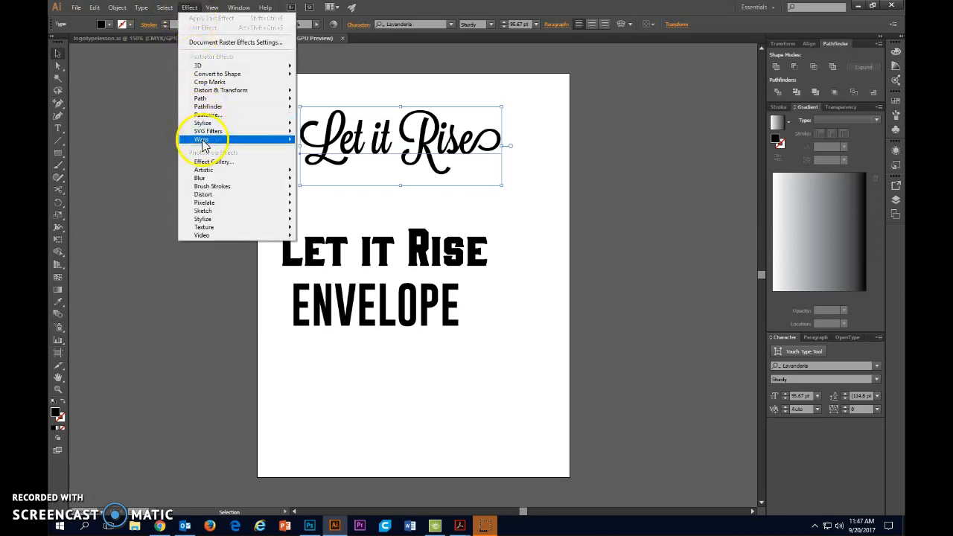
{"action": "mouse_move", "coordinate": [202, 139]}
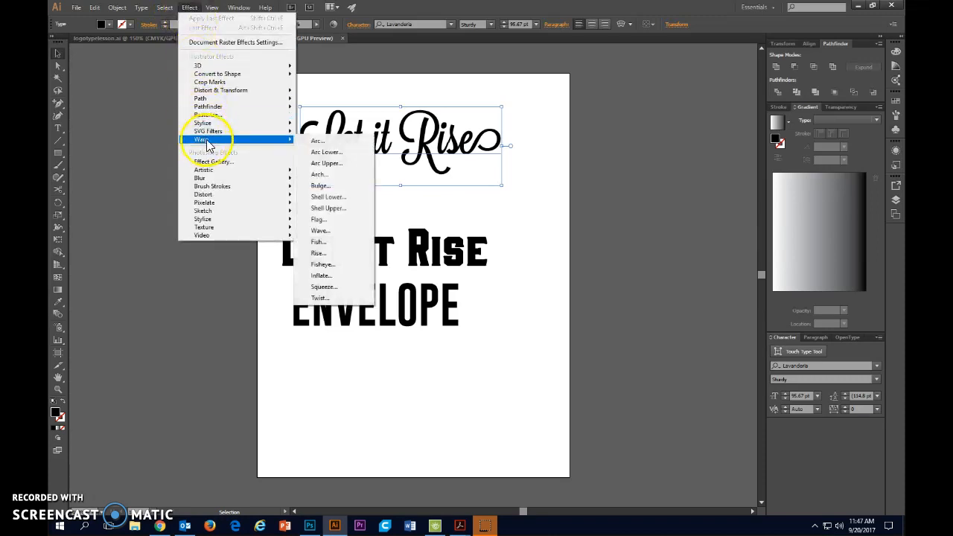
{"action": "left_click", "coordinate": [322, 253]}
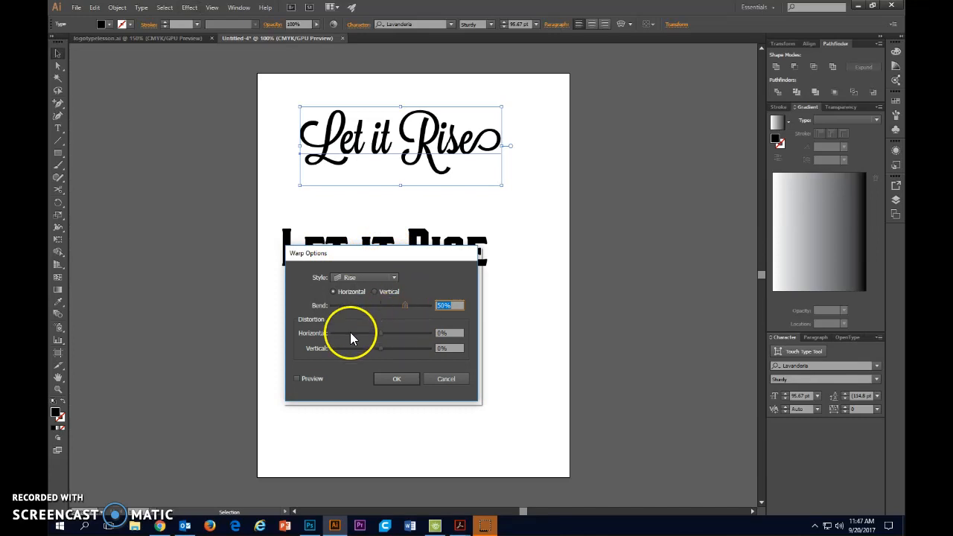
{"action": "left_click", "coordinate": [297, 379]}
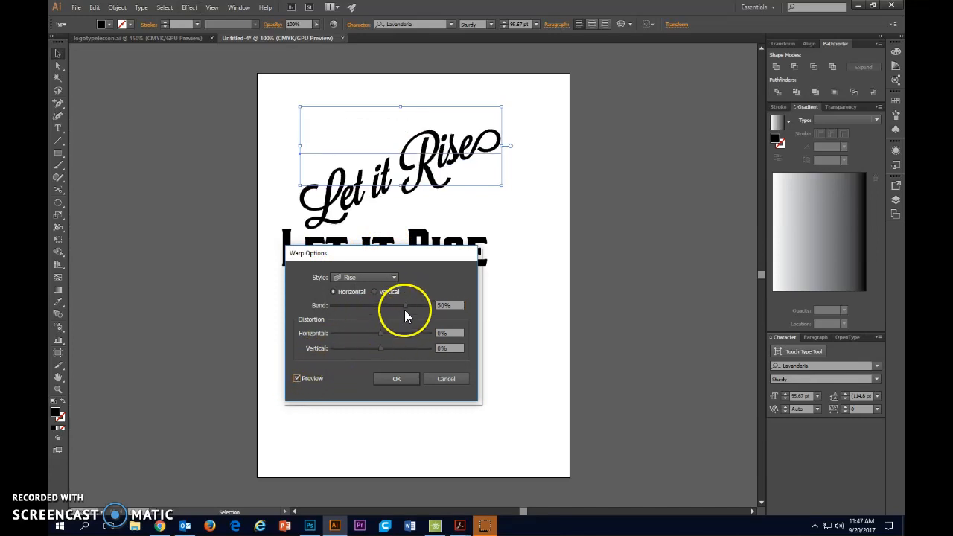
{"action": "mouse_move", "coordinate": [404, 305]}
{"action": "left_mouse_down"}
{"action": "mouse_move", "coordinate": [386, 306]}
{"action": "mouse_move", "coordinate": [395, 306]}
{"action": "left_mouse_up"}
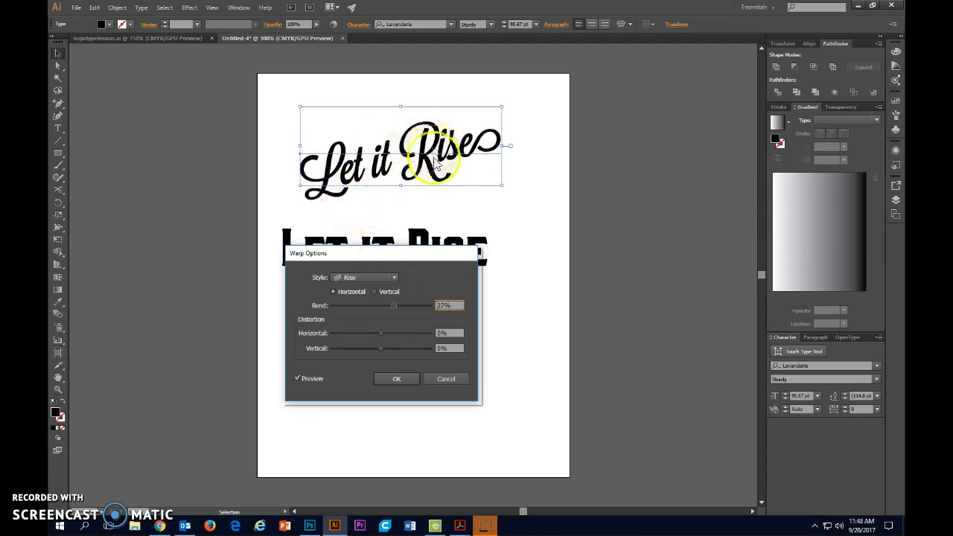
{"action": "left_click", "coordinate": [388, 381]}
{"action": "left_click_drag", "start_coordinate": [421, 153], "coordinate": [392, 126]}
Step: Apply a Rise warp to the bold slab "Let it Rise" text and place it just below the script version
{"action": "left_click_drag", "start_coordinate": [376, 262], "coordinate": [397, 234]}
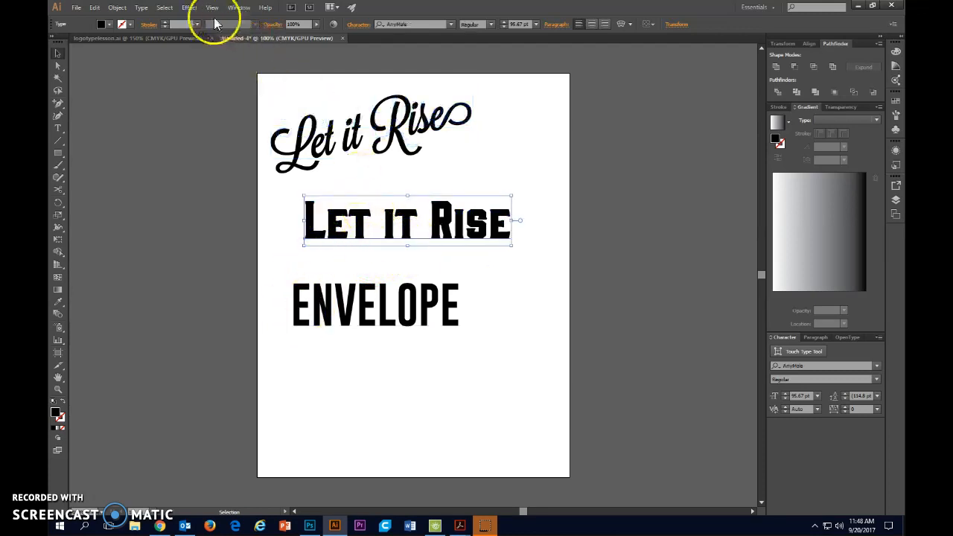
{"action": "left_click", "coordinate": [187, 8]}
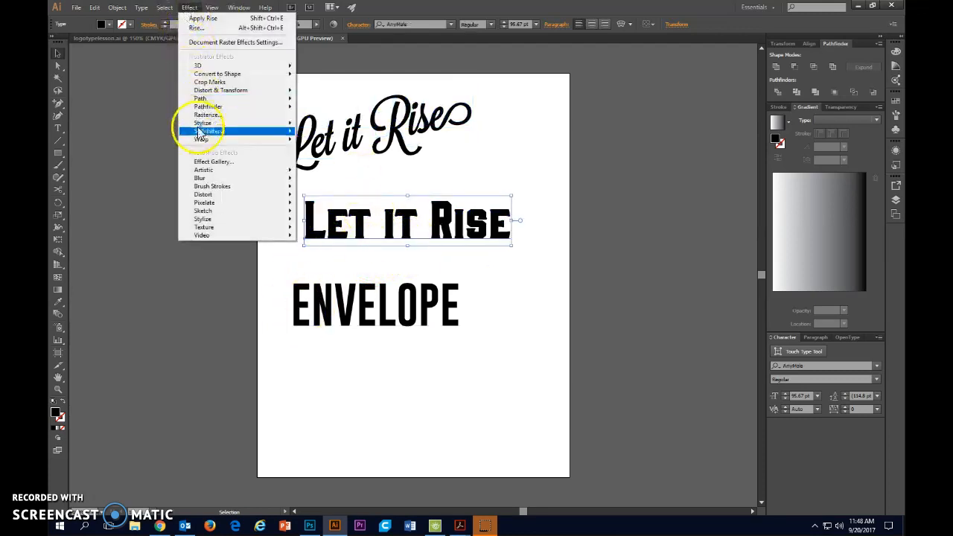
{"action": "mouse_move", "coordinate": [197, 139]}
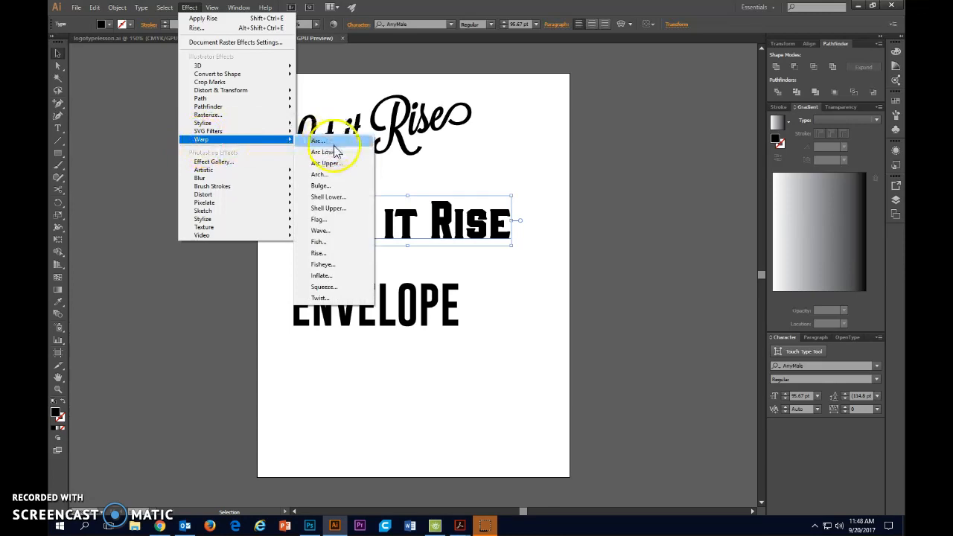
{"action": "left_click", "coordinate": [325, 253]}
{"action": "left_click_drag", "start_coordinate": [393, 305], "coordinate": [405, 306]}
{"action": "left_click_drag", "start_coordinate": [405, 256], "coordinate": [358, 310]}
{"action": "left_click", "coordinate": [360, 434]}
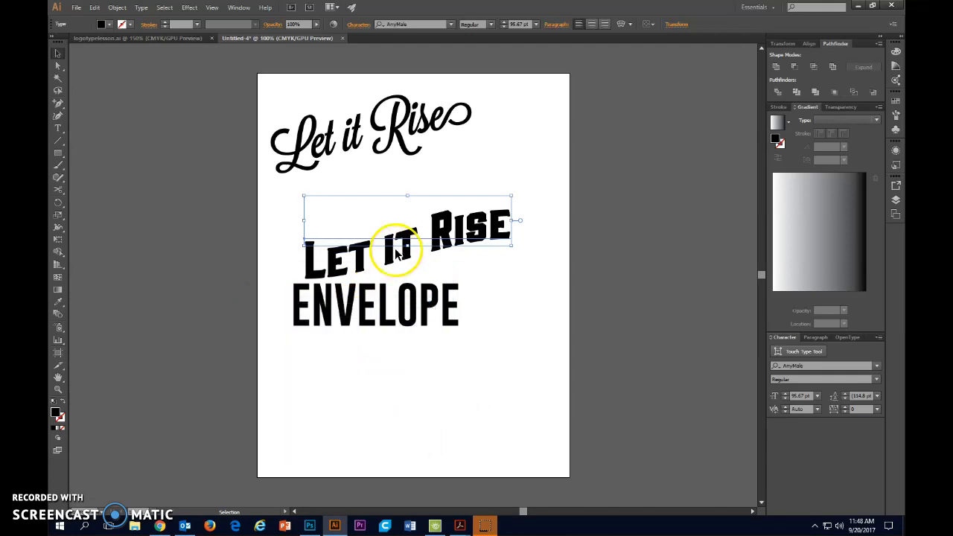
{"action": "left_click_drag", "start_coordinate": [413, 245], "coordinate": [387, 210]}
{"action": "left_click", "coordinate": [525, 255]}
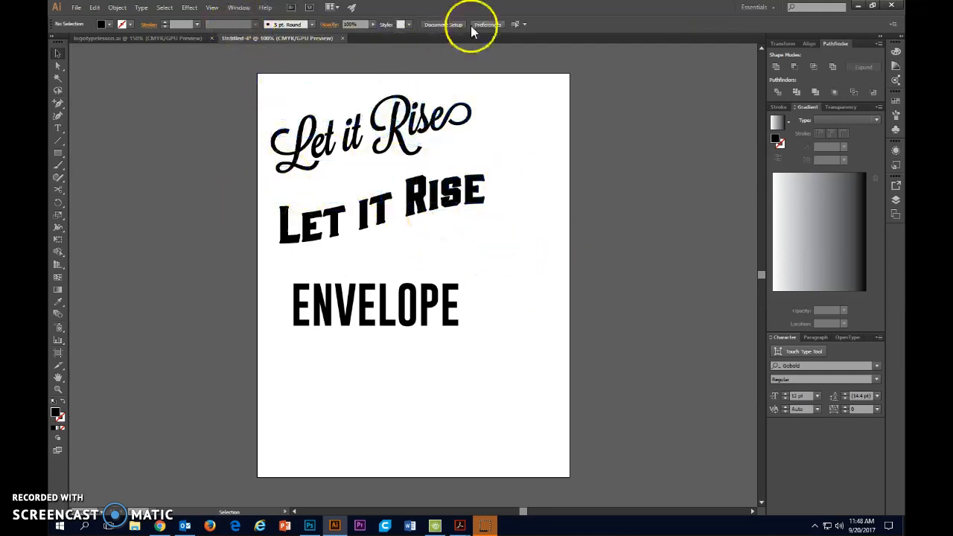
Step: Move the ENVELOPE text up to sit directly beneath the slab "Let it Rise" line
{"action": "left_click_drag", "start_coordinate": [340, 315], "coordinate": [323, 296]}
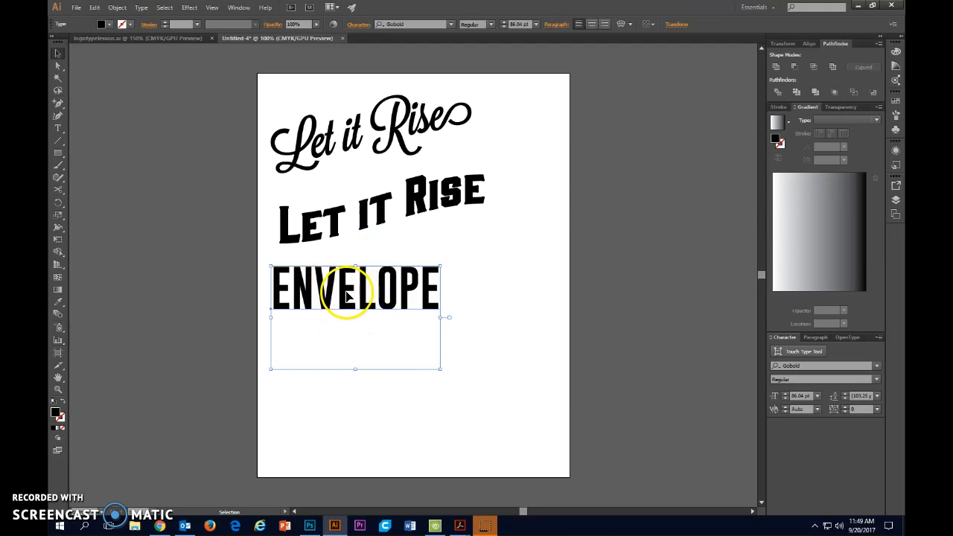
{"action": "mouse_move", "coordinate": [344, 296]}
{"action": "left_mouse_down"}
{"action": "mouse_move", "coordinate": [346, 289]}
{"action": "mouse_move", "coordinate": [363, 320]}
{"action": "mouse_move", "coordinate": [422, 298]}
{"action": "mouse_move", "coordinate": [365, 274]}
{"action": "mouse_move", "coordinate": [345, 282]}
{"action": "left_mouse_up"}
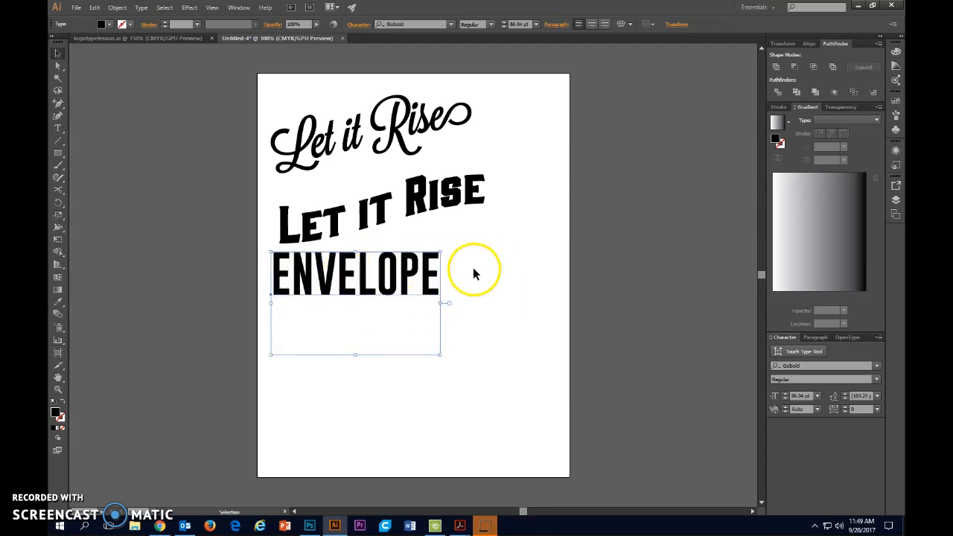
{"action": "left_click", "coordinate": [473, 267]}
Step: Draw a rectangle about 420 × 140 pt below ENVELOPE and add anchor points at the midpoints of its top and bottom edges
{"action": "left_click", "coordinate": [58, 152]}
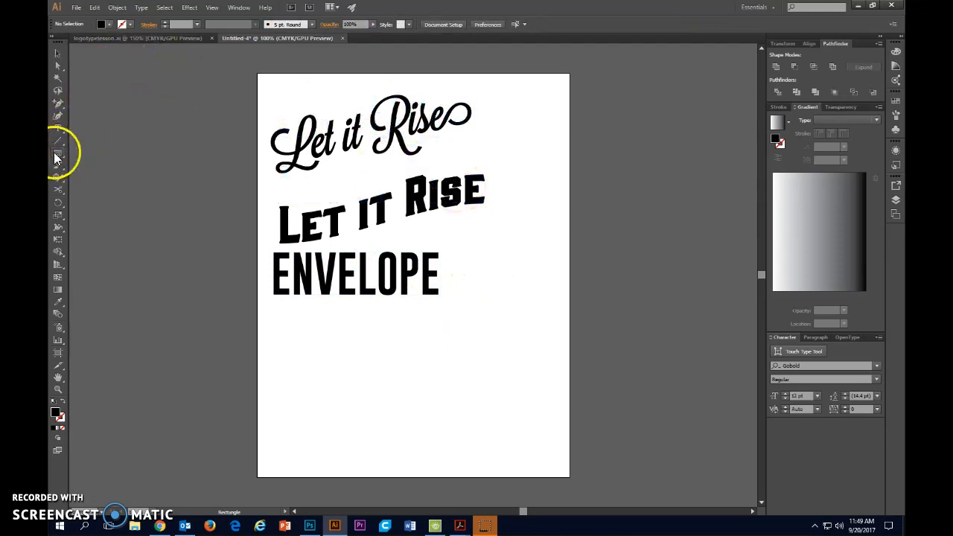
{"action": "left_click_drag", "start_coordinate": [289, 326], "coordinate": [503, 398]}
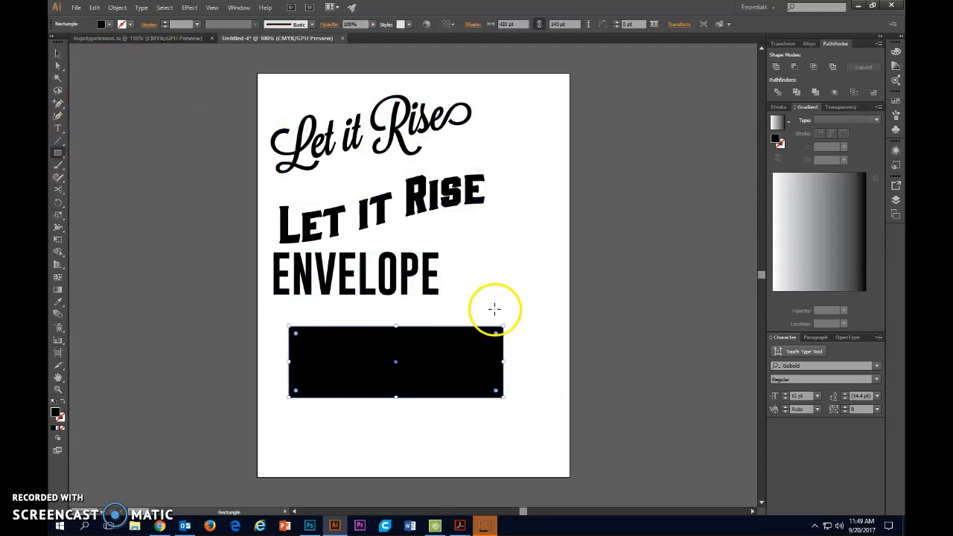
{"action": "left_click", "coordinate": [59, 66]}
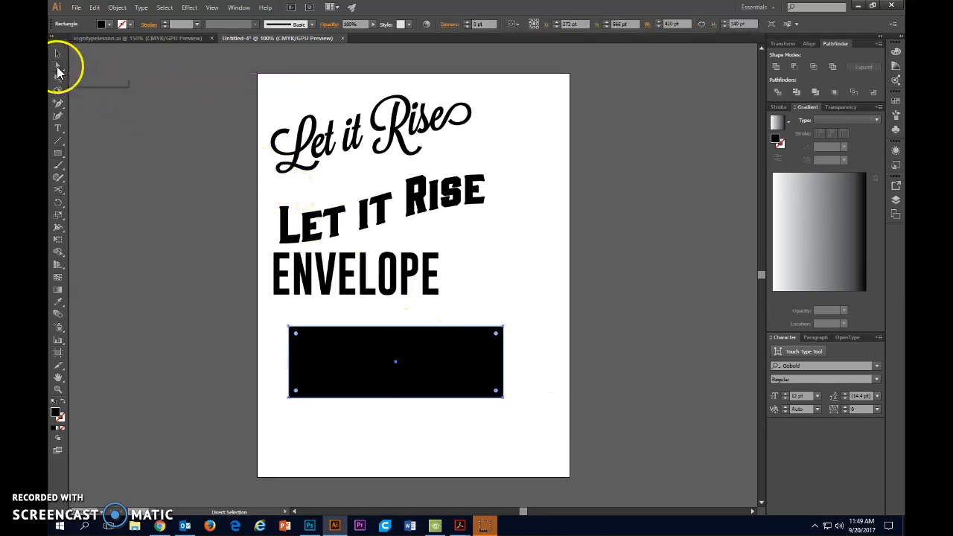
{"action": "left_click_drag", "start_coordinate": [57, 103], "coordinate": [104, 115]}
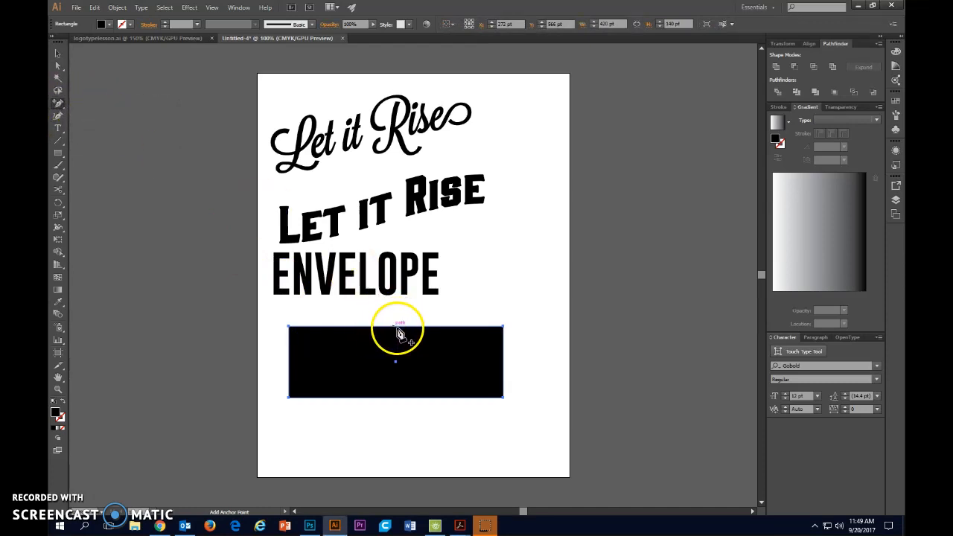
{"action": "left_click", "coordinate": [396, 327]}
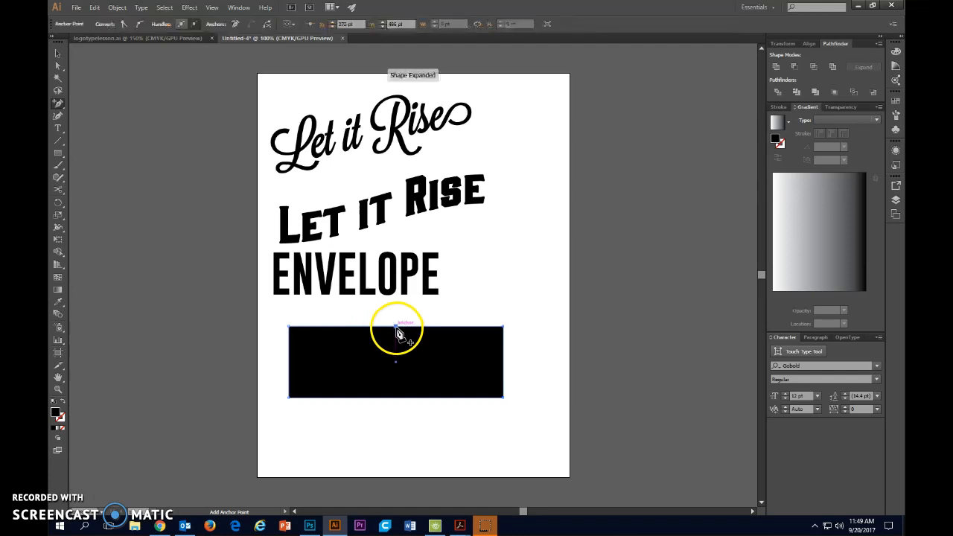
{"action": "left_click", "coordinate": [396, 398]}
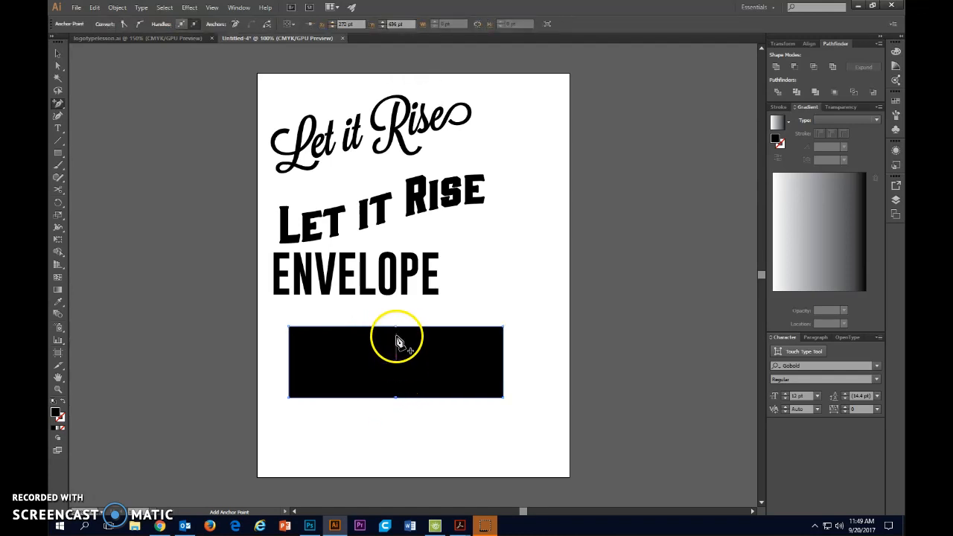
Step: Pull the rectangle's top and bottom middle anchor points inward by about 30 pt each to form a bow-tie shape
{"action": "left_click", "coordinate": [58, 66]}
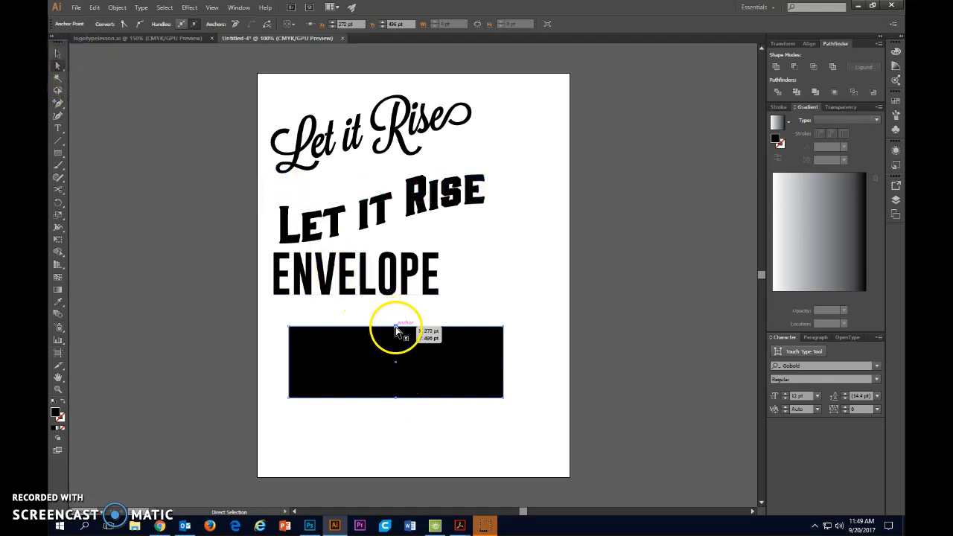
{"action": "left_click_drag", "start_coordinate": [396, 327], "coordinate": [396, 343]}
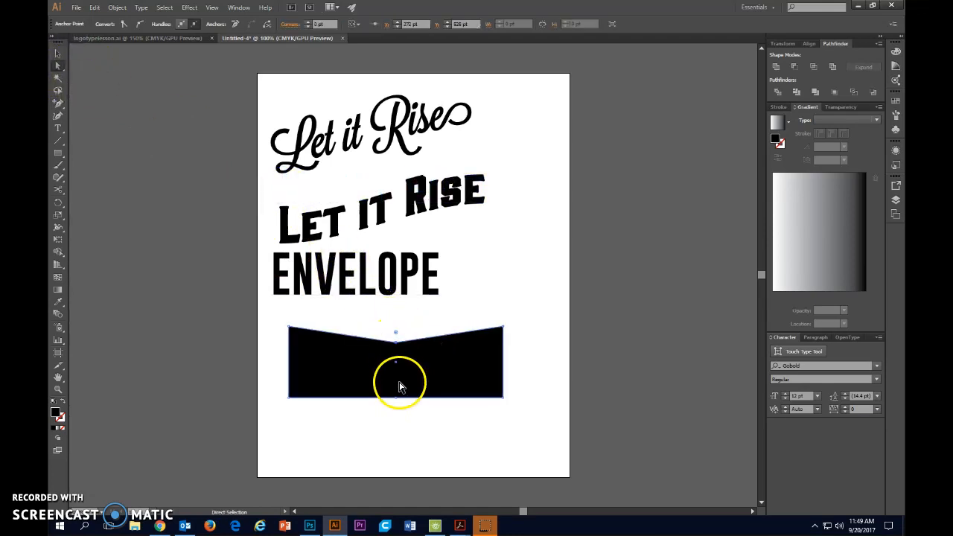
{"action": "left_click_drag", "start_coordinate": [396, 398], "coordinate": [395, 385]}
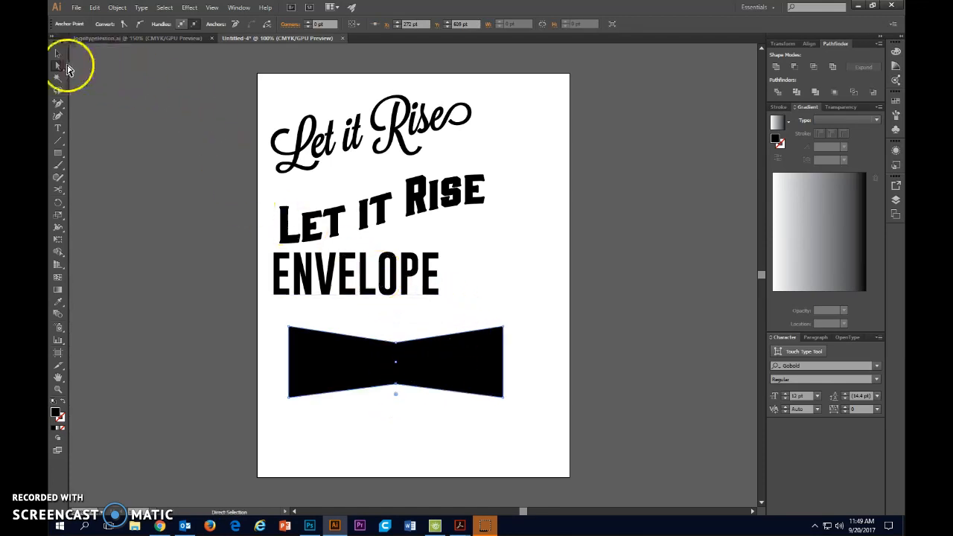
Step: Select the whole bow-tie shape and fill it with bright pink
{"action": "left_click", "coordinate": [57, 55]}
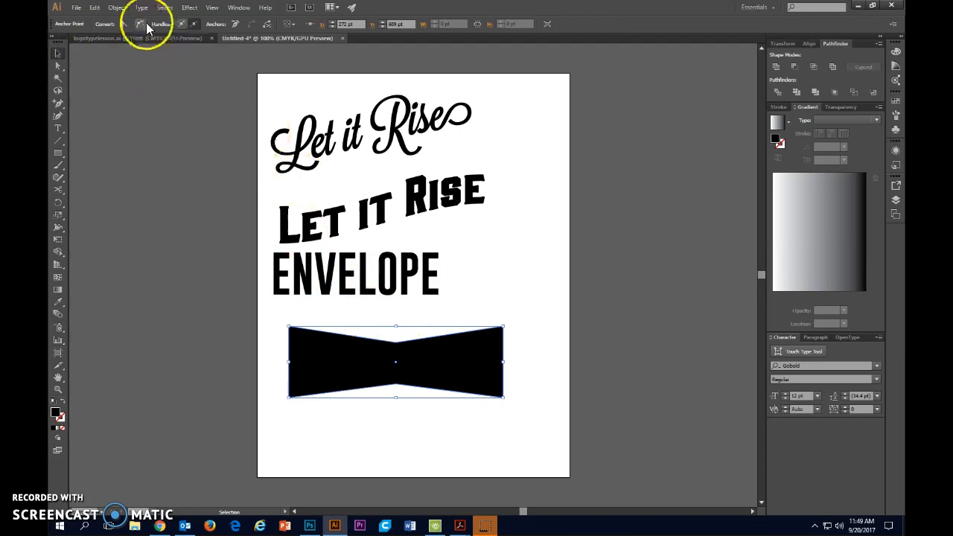
{"action": "left_click", "coordinate": [498, 326]}
{"action": "left_click", "coordinate": [436, 344]}
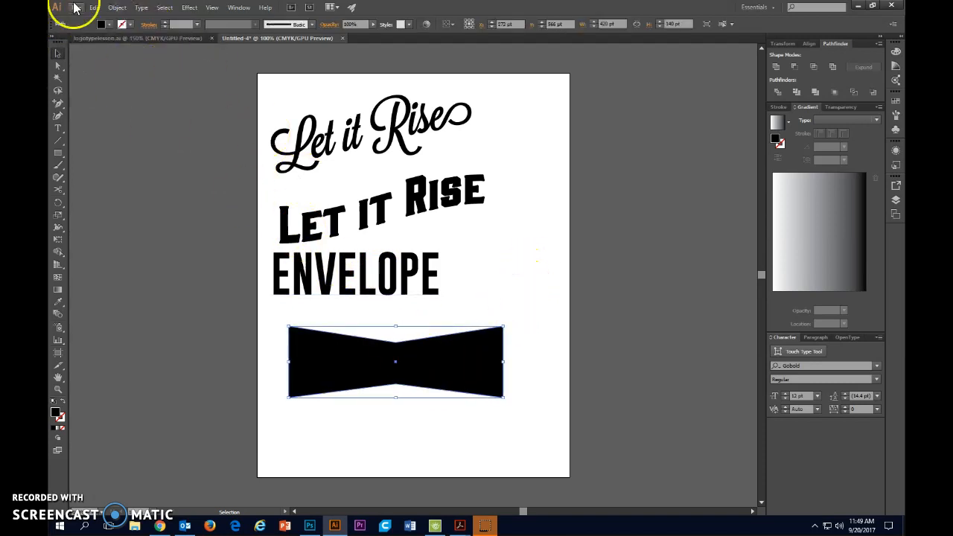
{"action": "left_click", "coordinate": [109, 25]}
{"action": "left_click", "coordinate": [118, 41]}
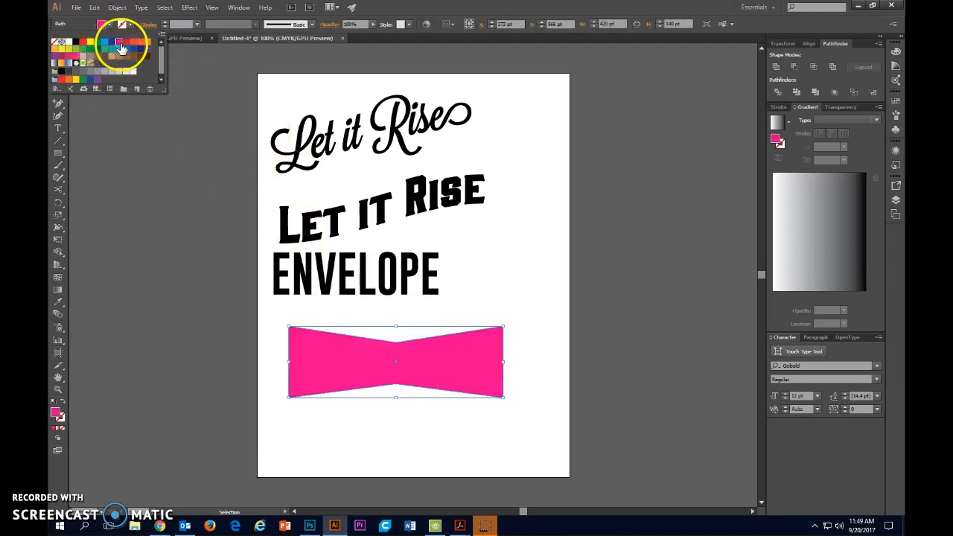
{"action": "left_click", "coordinate": [494, 277]}
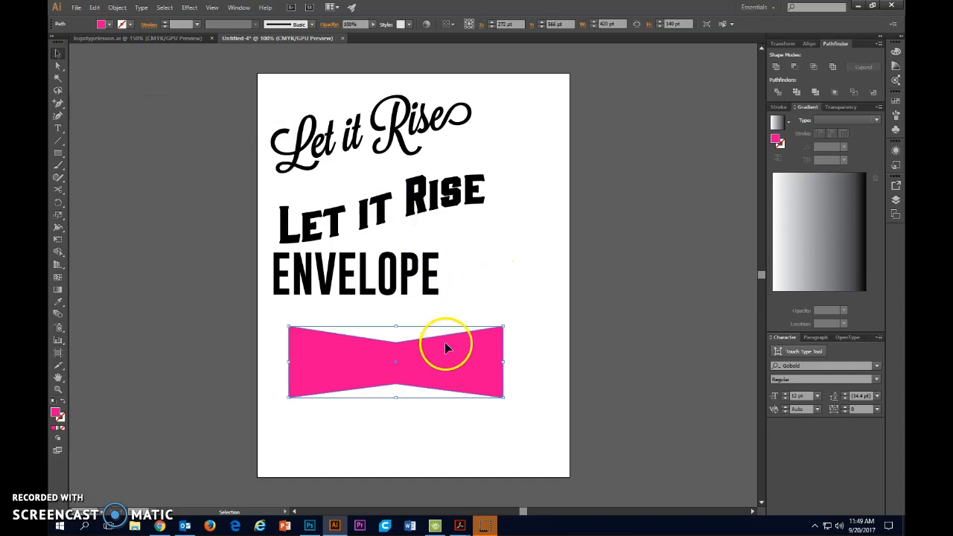
Step: Send the pink bow-tie shape to the back of the stacking order
{"action": "left_click", "coordinate": [116, 7]}
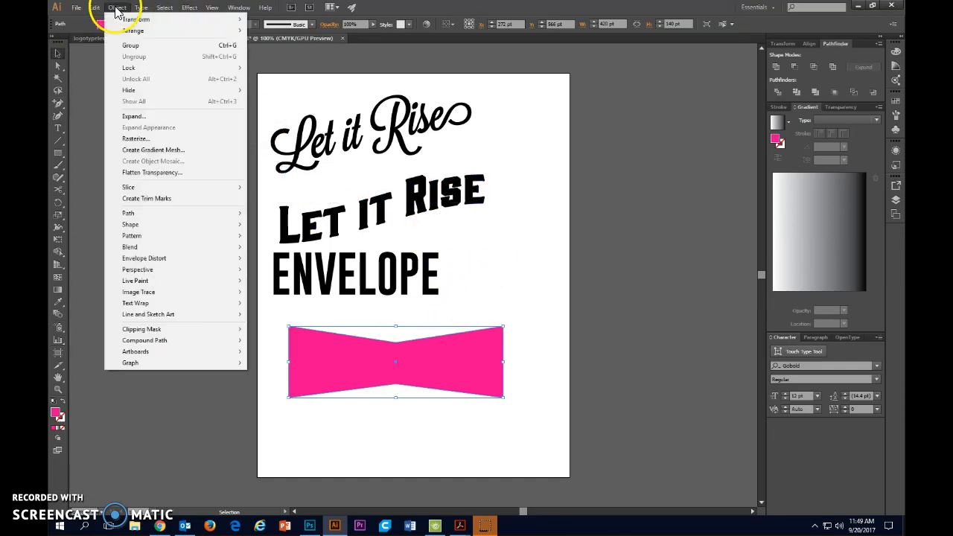
{"action": "mouse_move", "coordinate": [157, 31]}
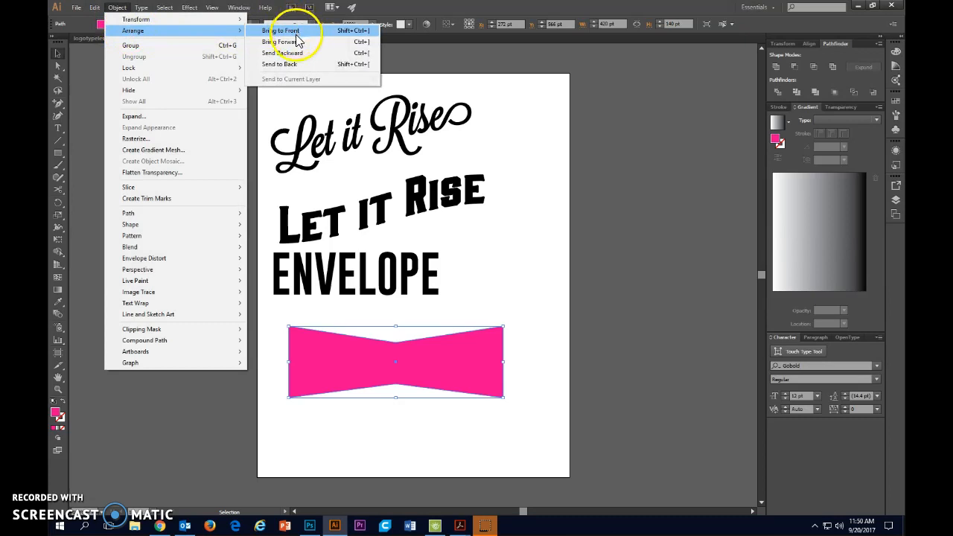
{"action": "left_click", "coordinate": [297, 64]}
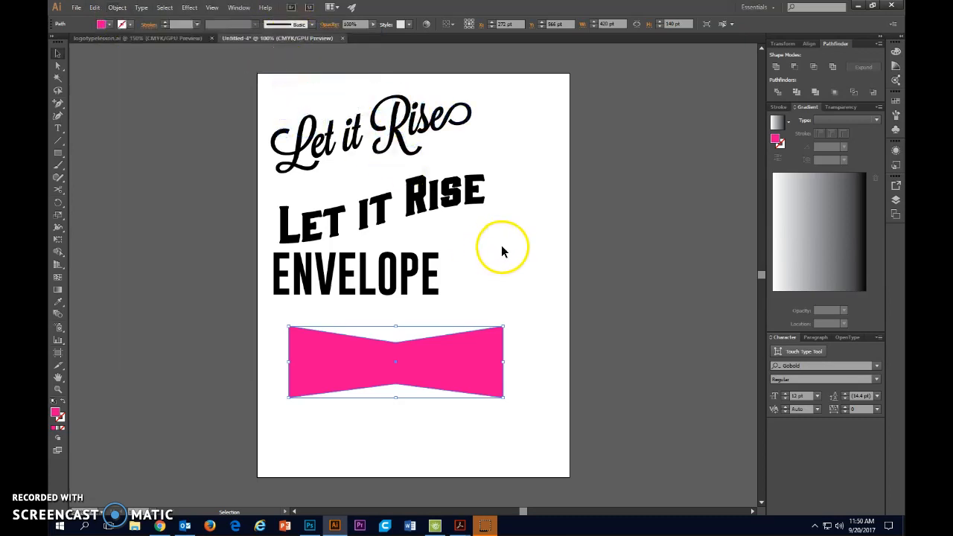
Step: Place the ENVELOPE text over the pink bow-tie shape and select both objects
{"action": "left_click", "coordinate": [372, 268]}
{"action": "left_click_drag", "start_coordinate": [372, 268], "coordinate": [385, 337]}
{"action": "left_click", "coordinate": [516, 431]}
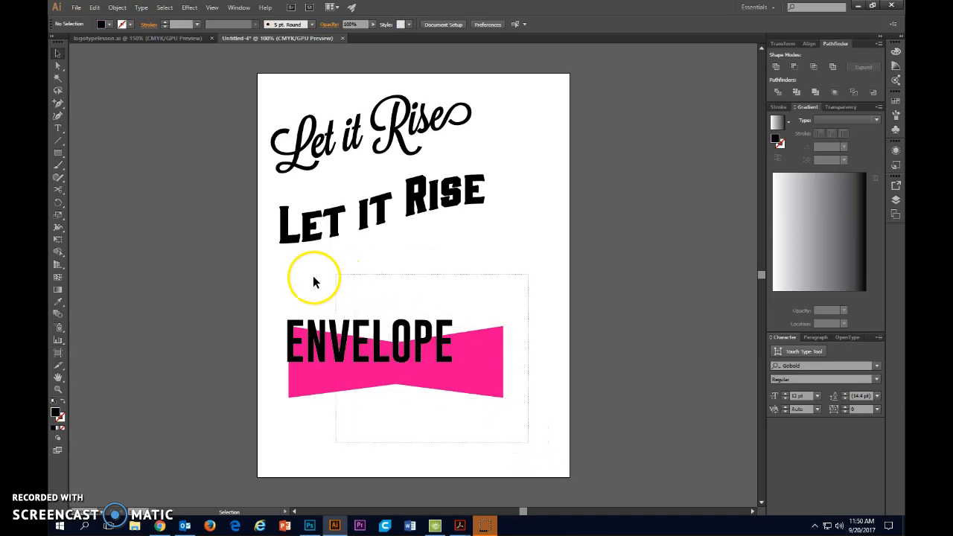
{"action": "left_click_drag", "start_coordinate": [263, 285], "coordinate": [490, 320]}
{"action": "left_click_drag", "start_coordinate": [375, 98], "coordinate": [374, 75]}
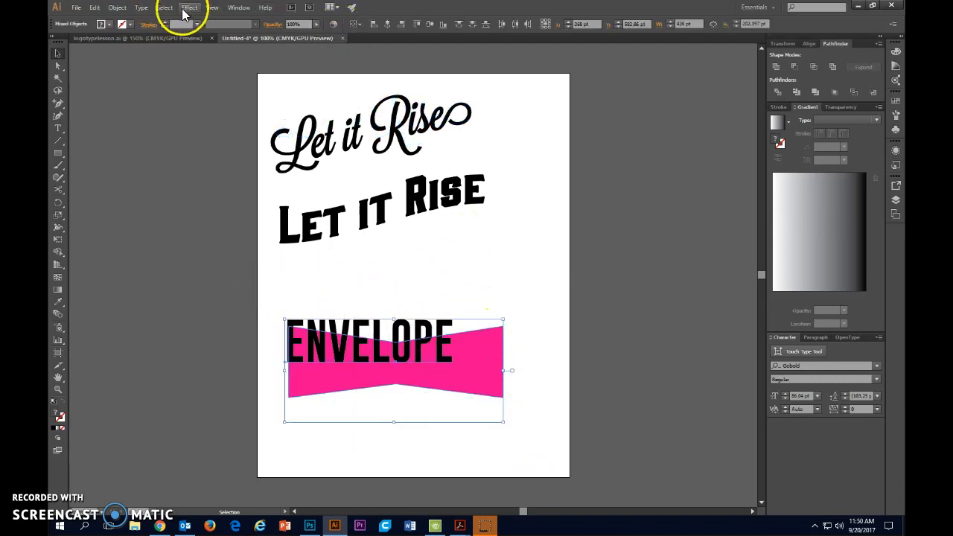
{"action": "left_click", "coordinate": [117, 9]}
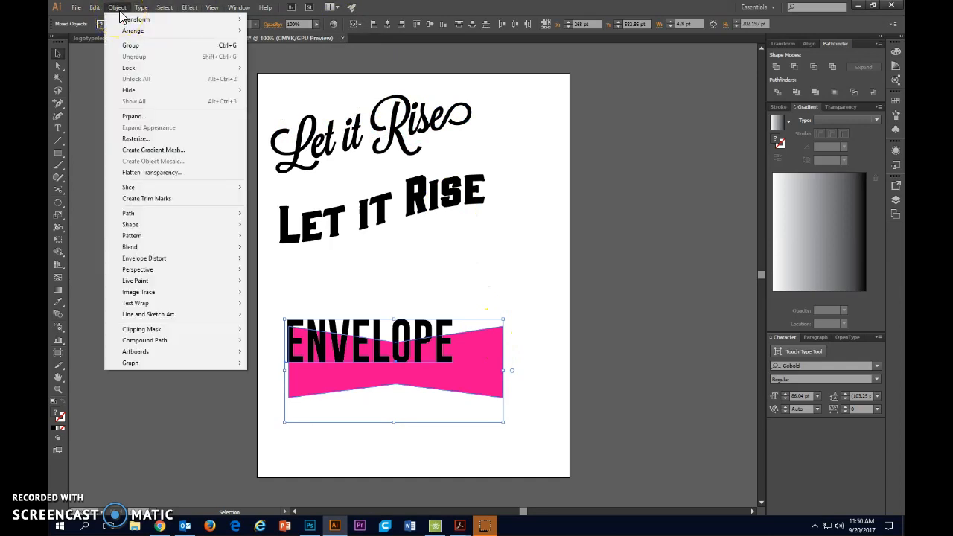
{"action": "mouse_move", "coordinate": [179, 265]}
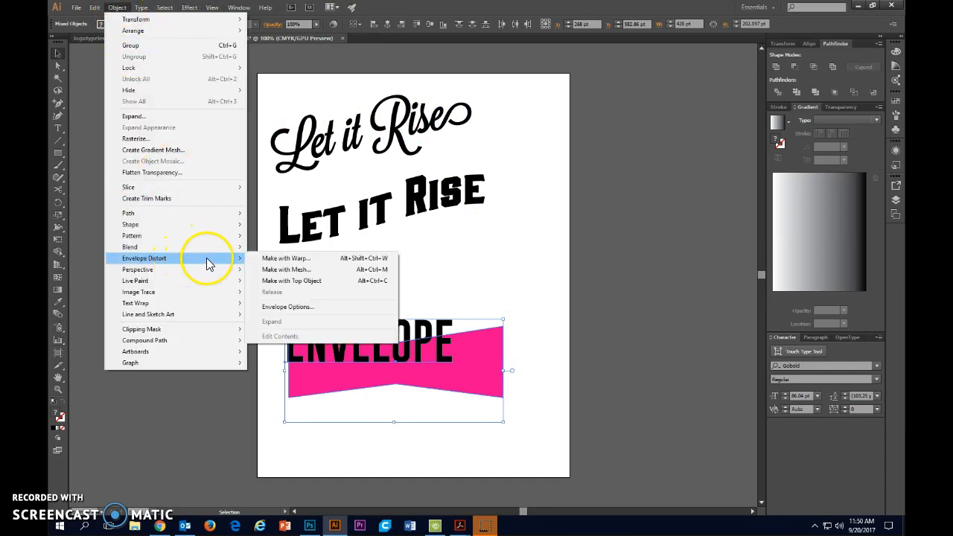
{"action": "left_click", "coordinate": [300, 293]}
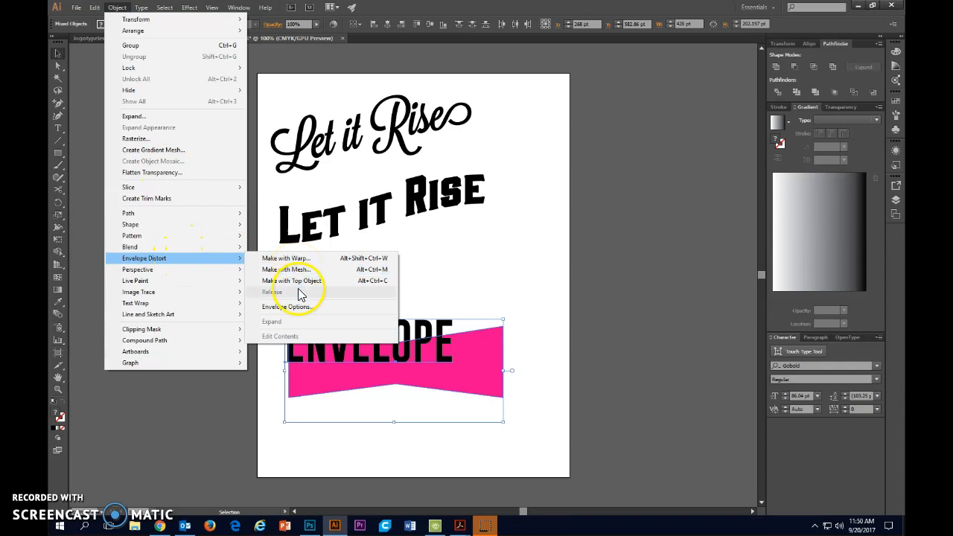
{"action": "left_click", "coordinate": [504, 272]}
{"action": "left_click", "coordinate": [443, 283]}
Step: Move the ENVELOPE text above the pink bow-tie shape and bring the pink shape to the front of the stacking order
{"action": "left_click_drag", "start_coordinate": [426, 337], "coordinate": [419, 313]}
{"action": "right_click", "coordinate": [493, 344]}
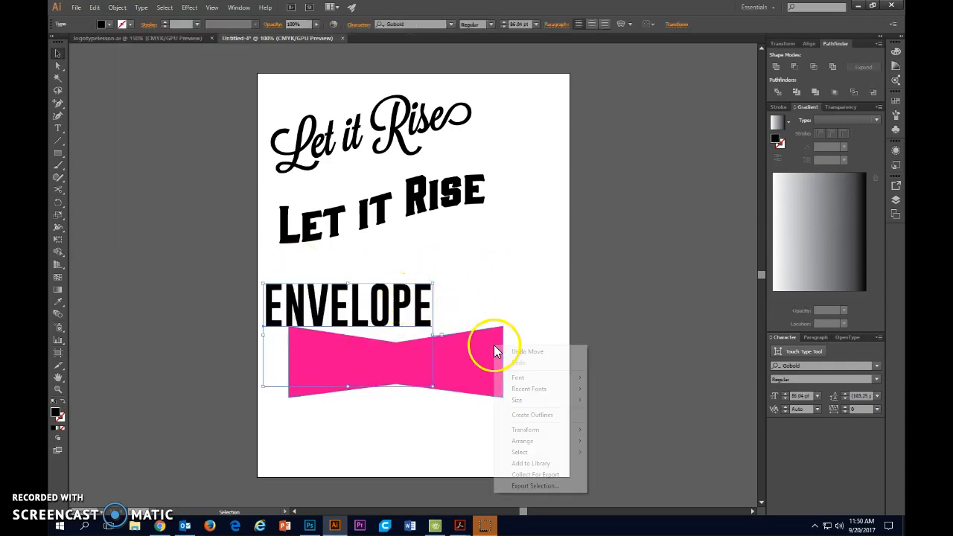
{"action": "left_click", "coordinate": [462, 355]}
{"action": "right_click", "coordinate": [464, 356]}
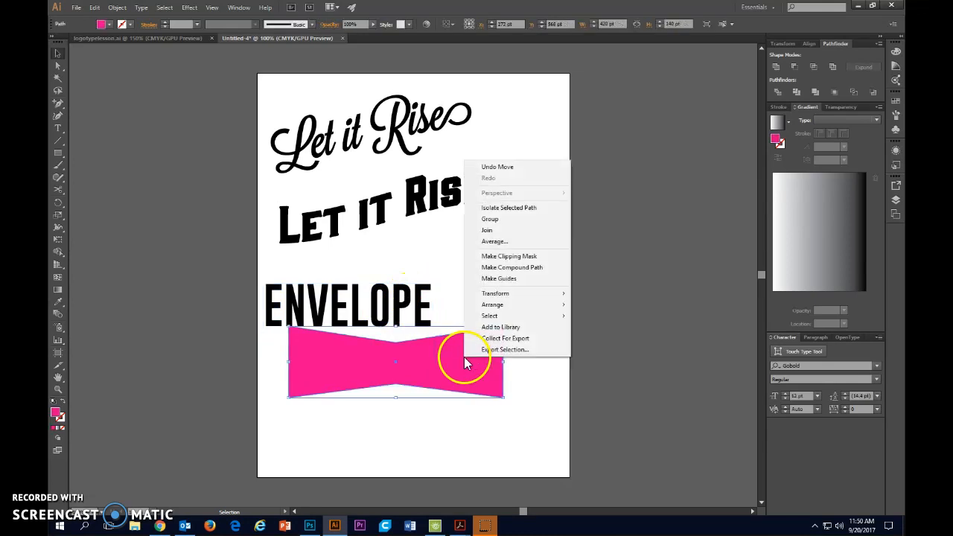
{"action": "mouse_move", "coordinate": [493, 310]}
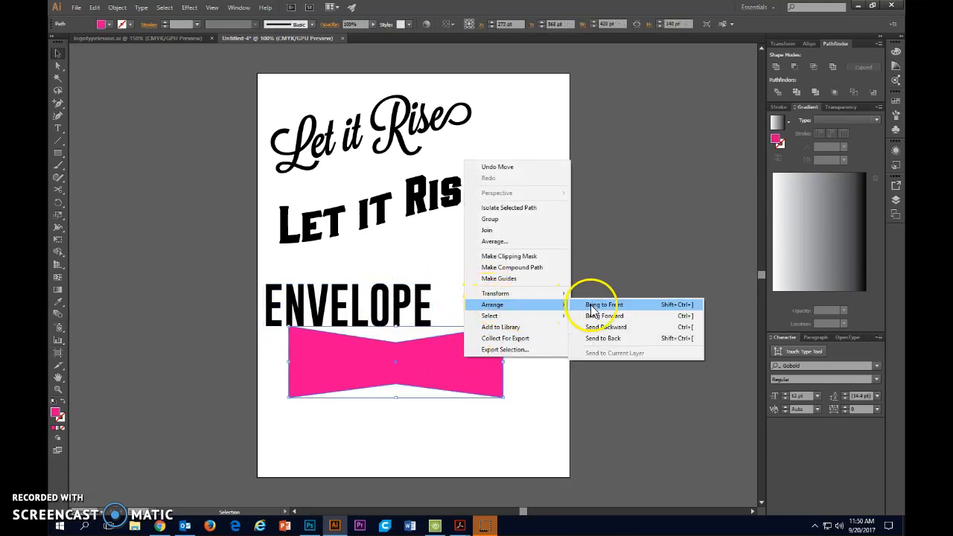
{"action": "left_click", "coordinate": [583, 304]}
Step: Overlap the pink bow-tie shape with the ENVELOPE text and envelope-distort the text using Make with Top Object
{"action": "left_click_drag", "start_coordinate": [469, 363], "coordinate": [490, 331]}
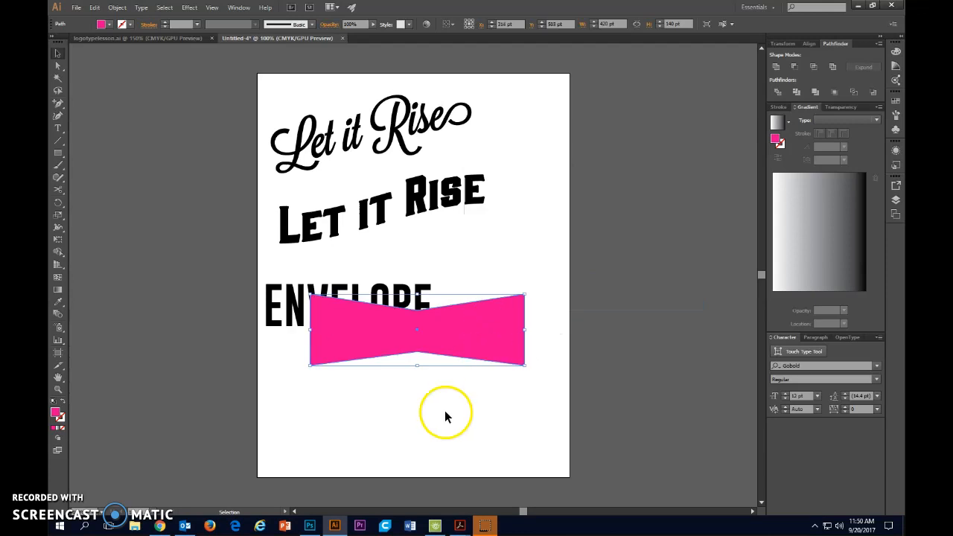
{"action": "left_click", "coordinate": [447, 414]}
{"action": "left_click_drag", "start_coordinate": [258, 277], "coordinate": [256, 276]}
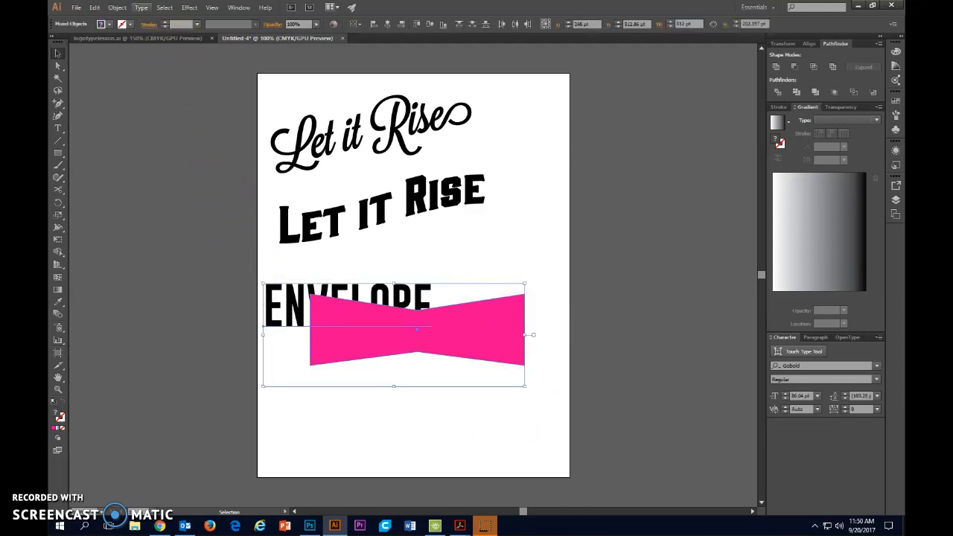
{"action": "left_click", "coordinate": [119, 9]}
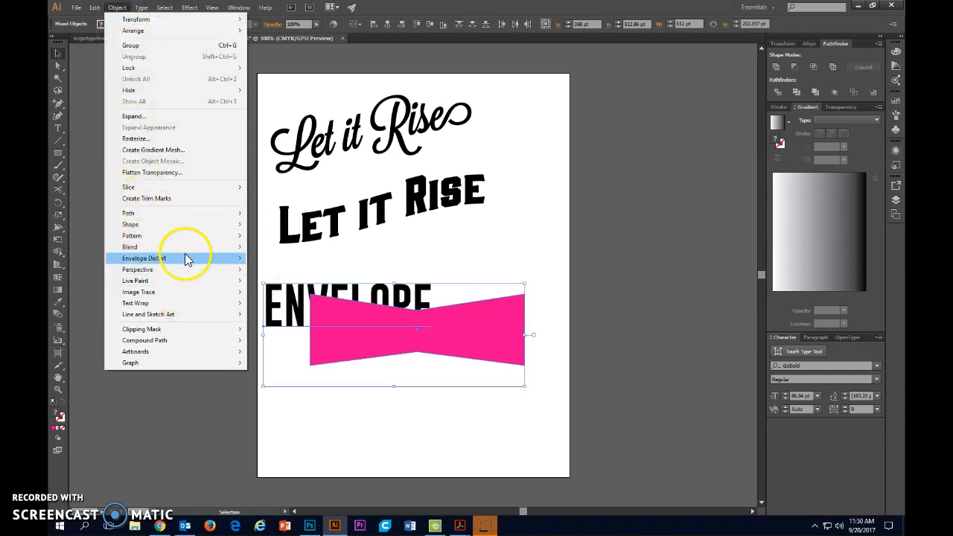
{"action": "mouse_move", "coordinate": [210, 259]}
{"action": "left_click", "coordinate": [307, 286]}
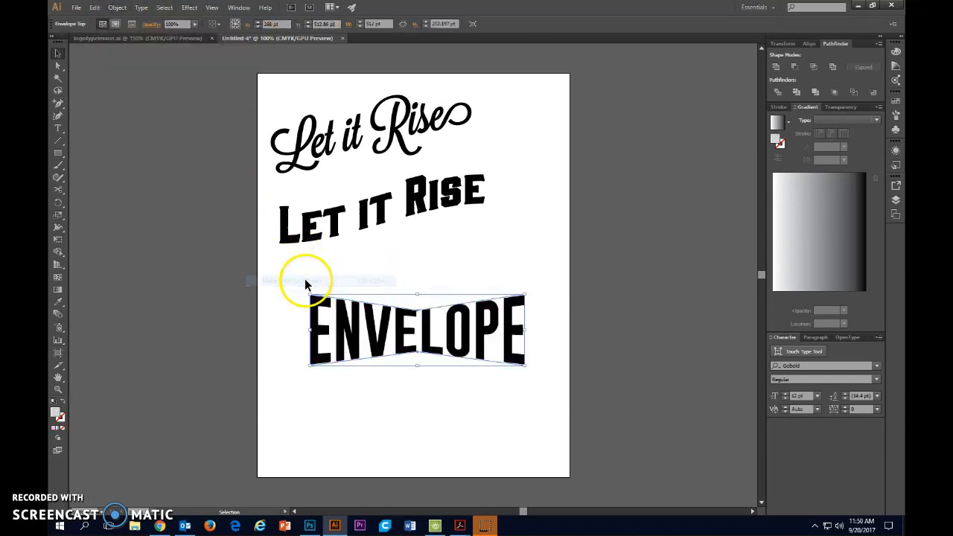
Step: Move the distorted ENVELOPE lettering up beneath the second "Let it Rise" text and deselect it
{"action": "left_click", "coordinate": [426, 277]}
{"action": "left_click_drag", "start_coordinate": [402, 335], "coordinate": [429, 286]}
{"action": "left_click", "coordinate": [508, 211]}
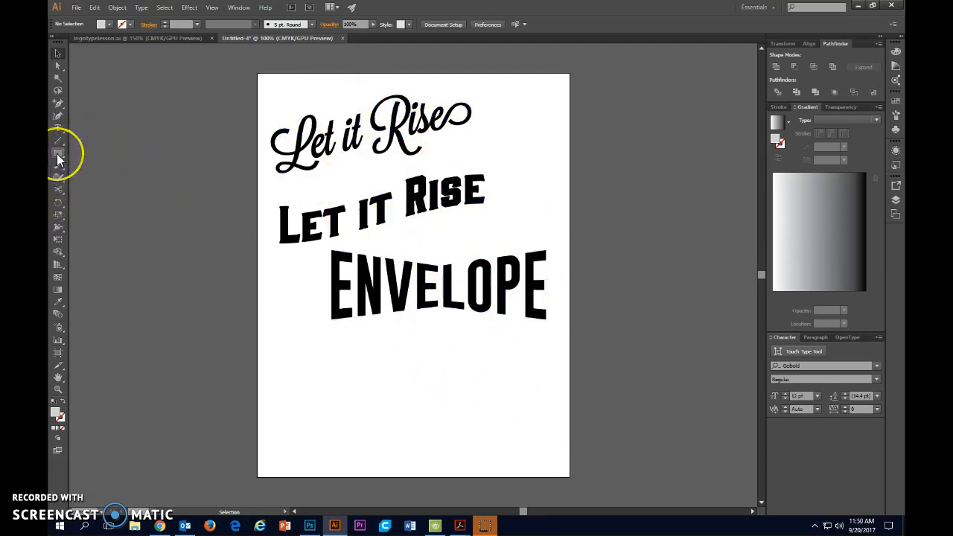
Step: Draw an ellipse about 310 by 181 pt and place it in the empty space below the ENVELOPE lettering
{"action": "left_click_drag", "start_coordinate": [58, 156], "coordinate": [111, 177]}
{"action": "left_click_drag", "start_coordinate": [317, 378], "coordinate": [474, 467]}
{"action": "left_click", "coordinate": [58, 55]}
{"action": "left_click_drag", "start_coordinate": [427, 433], "coordinate": [466, 401]}
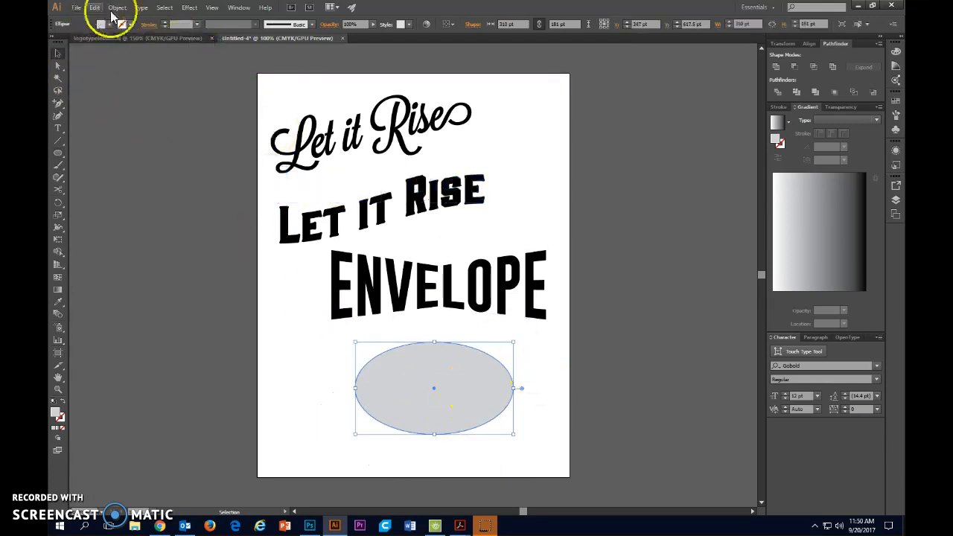
Step: Give the ellipse a black stroke and set its fill to none
{"action": "left_click", "coordinate": [125, 24]}
{"action": "left_click", "coordinate": [75, 43]}
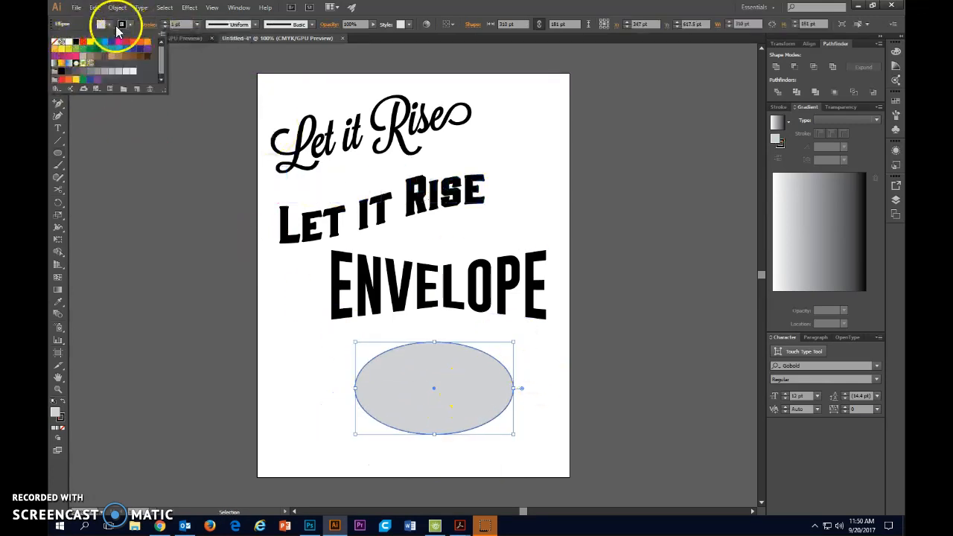
{"action": "left_click", "coordinate": [101, 24]}
{"action": "left_click", "coordinate": [58, 43]}
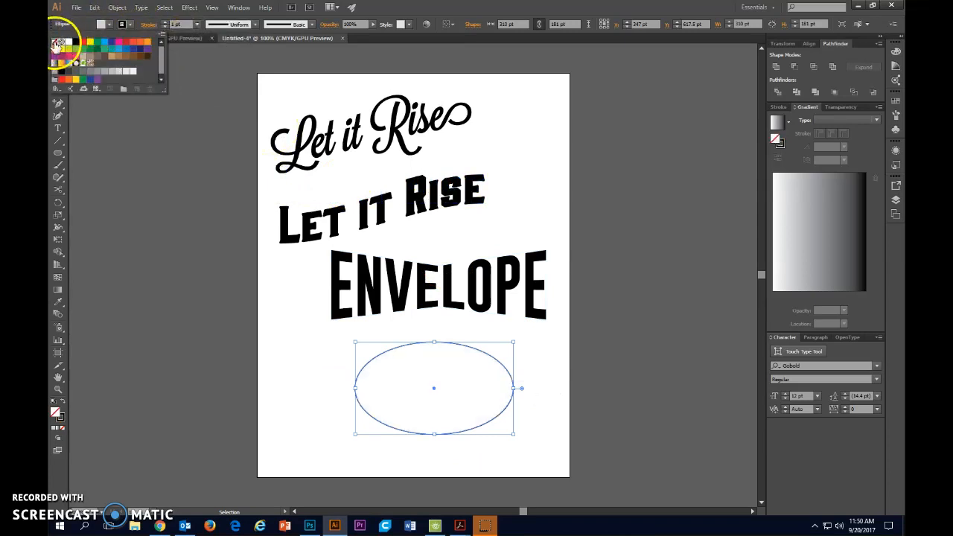
{"action": "left_click", "coordinate": [529, 380]}
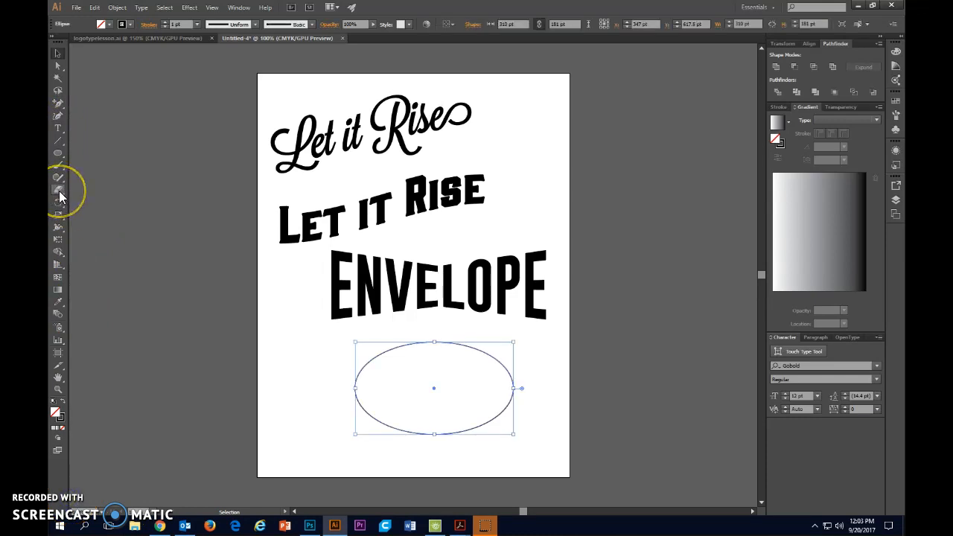
Step: Cut the ellipse into two halves at its left and right anchor points with the Scissors tool
{"action": "left_click", "coordinate": [59, 191]}
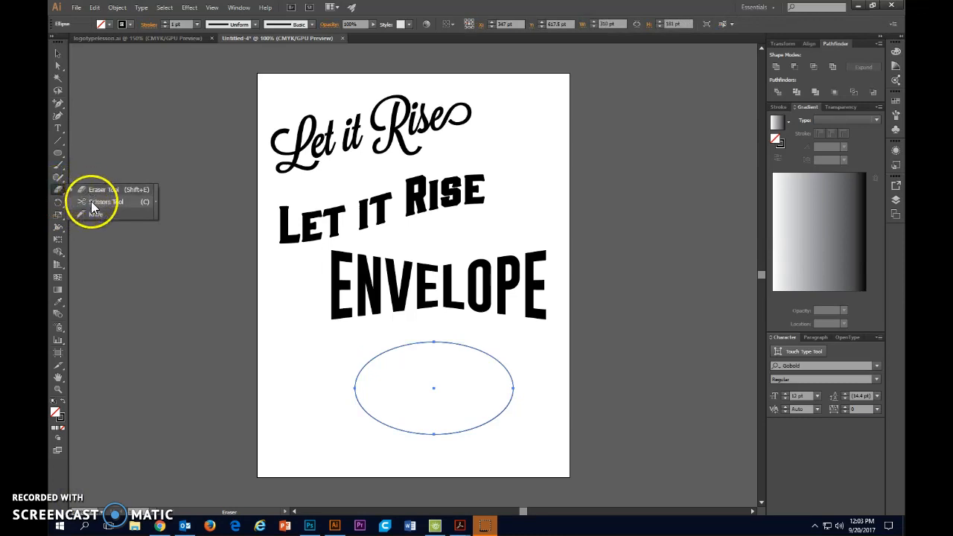
{"action": "left_click", "coordinate": [91, 201]}
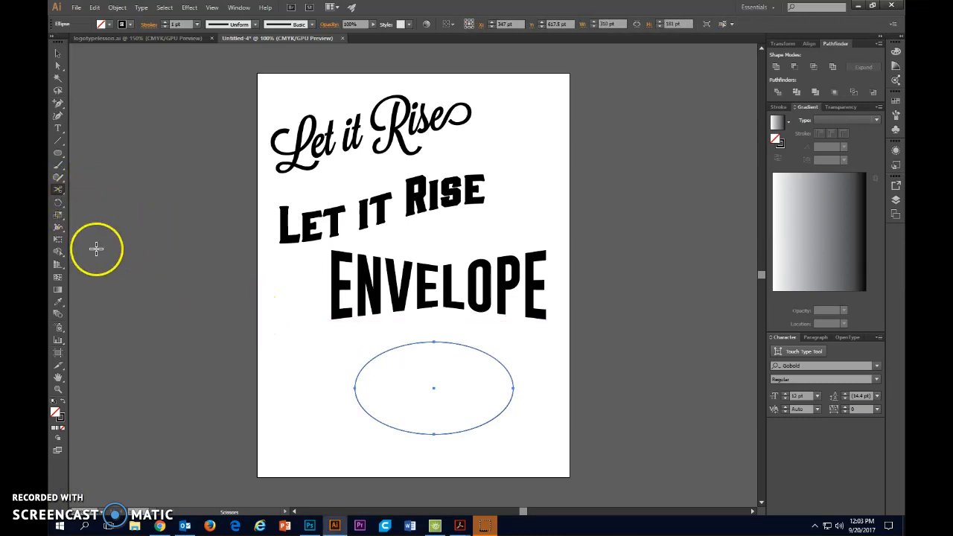
{"action": "left_click", "coordinate": [355, 387]}
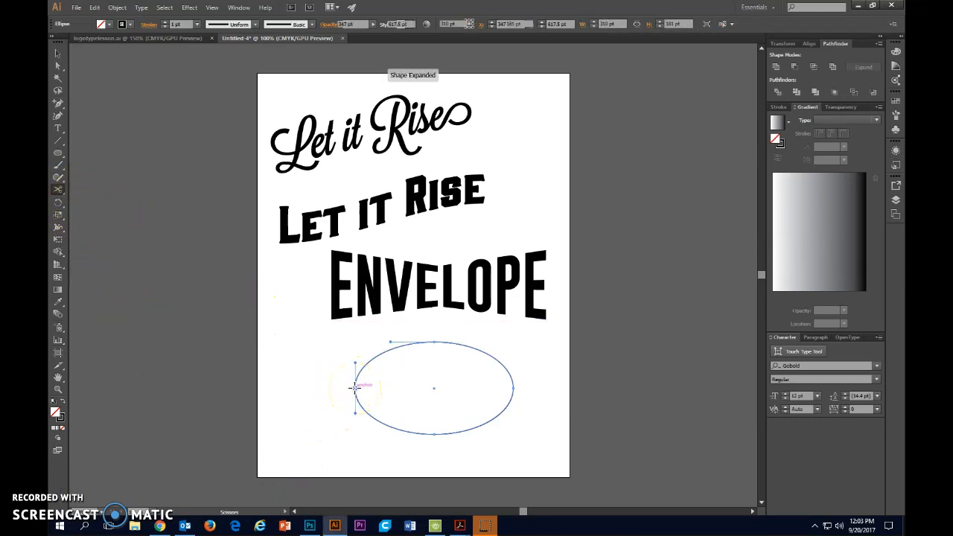
{"action": "left_click", "coordinate": [513, 387]}
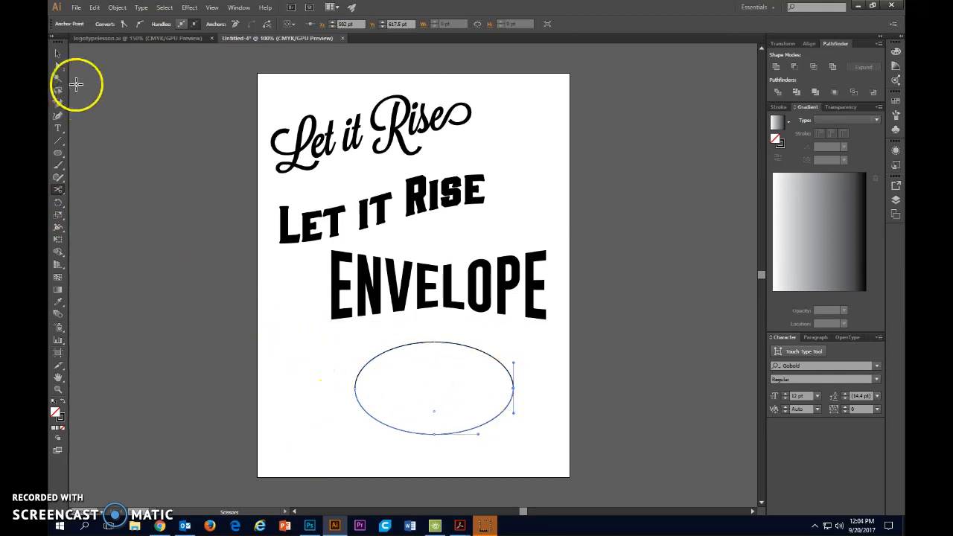
Step: Separate the two ellipse halves, moving the lower arc down and the upper arc just above it
{"action": "left_click", "coordinate": [58, 54]}
{"action": "left_click", "coordinate": [355, 410]}
{"action": "left_click_drag", "start_coordinate": [396, 430], "coordinate": [348, 461]}
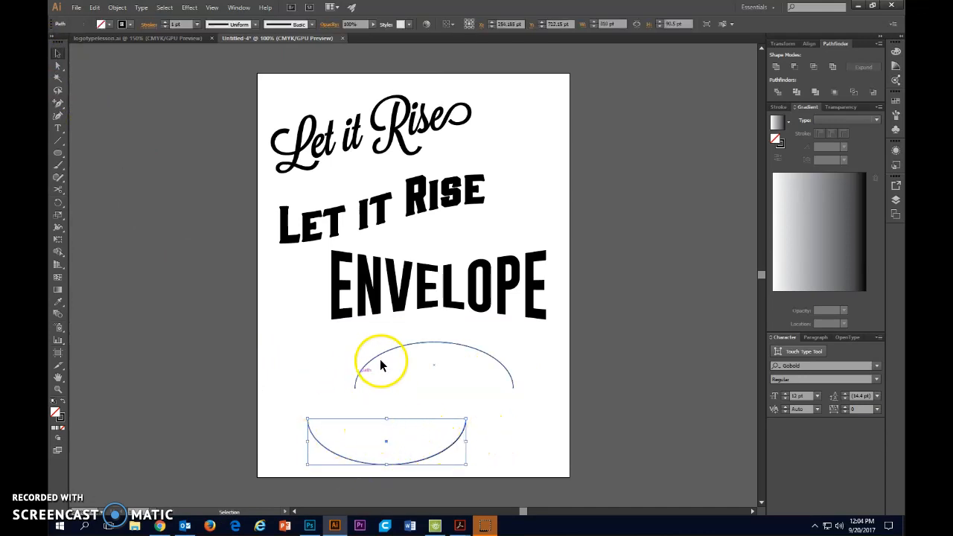
{"action": "left_click_drag", "start_coordinate": [425, 341], "coordinate": [367, 359]}
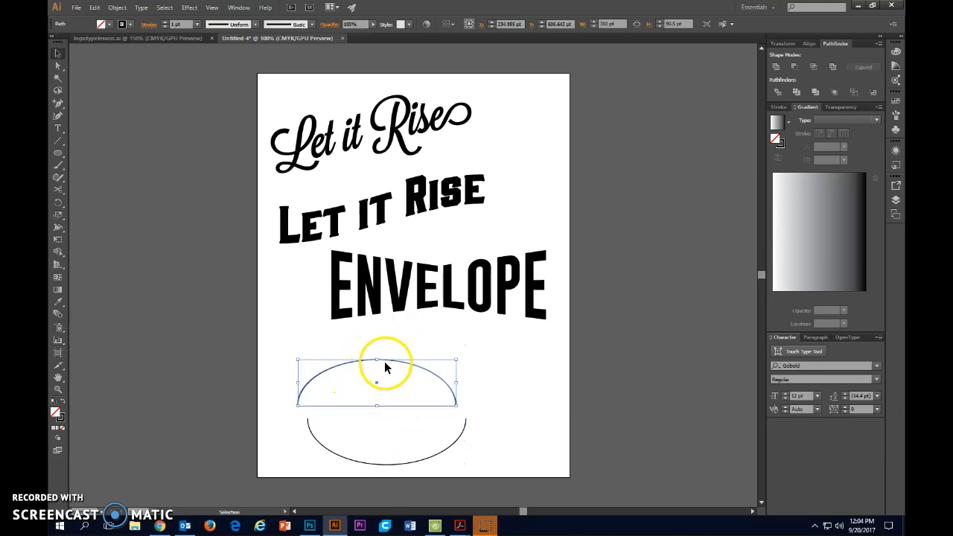
Step: Add the text "On a Path" along the upper arc with the Type on a Path tool
{"action": "left_click", "coordinate": [59, 128]}
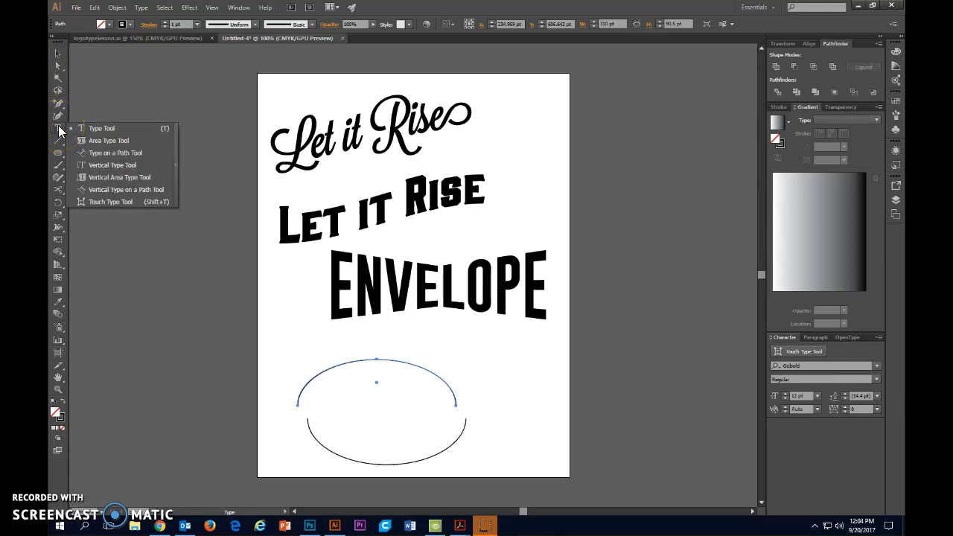
{"action": "left_click", "coordinate": [113, 153]}
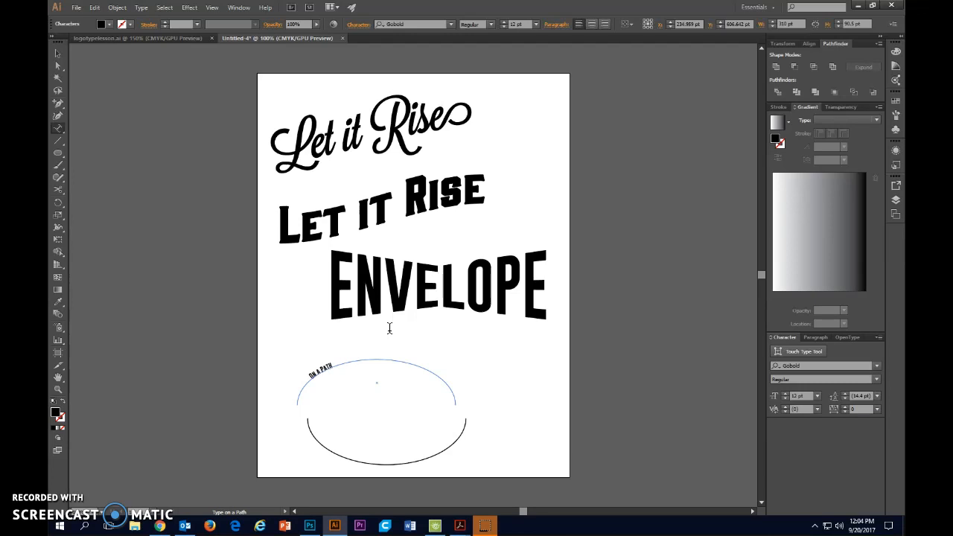
{"action": "left_click", "coordinate": [57, 53]}
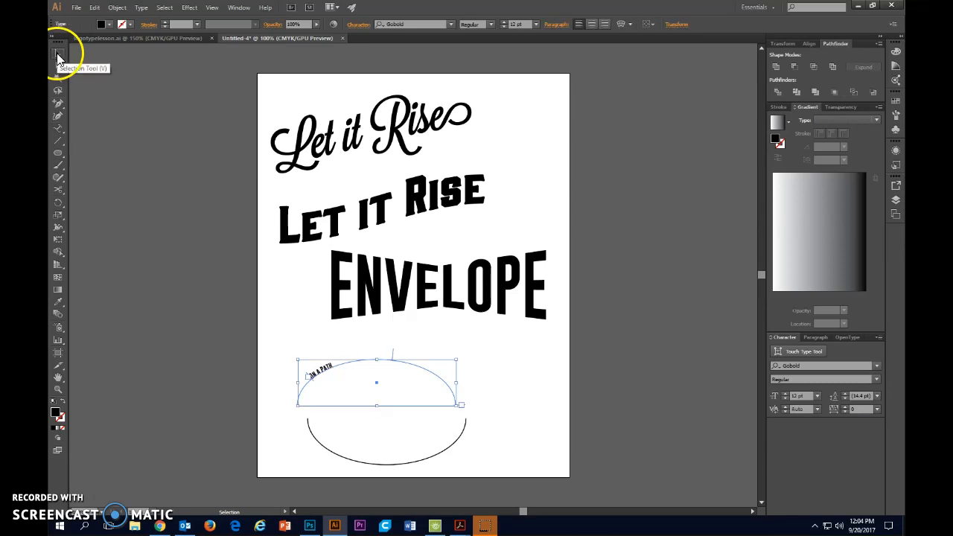
Step: Adjust the path text's start and end brackets to the left and right ends of the upper arc
{"action": "left_click", "coordinate": [57, 67]}
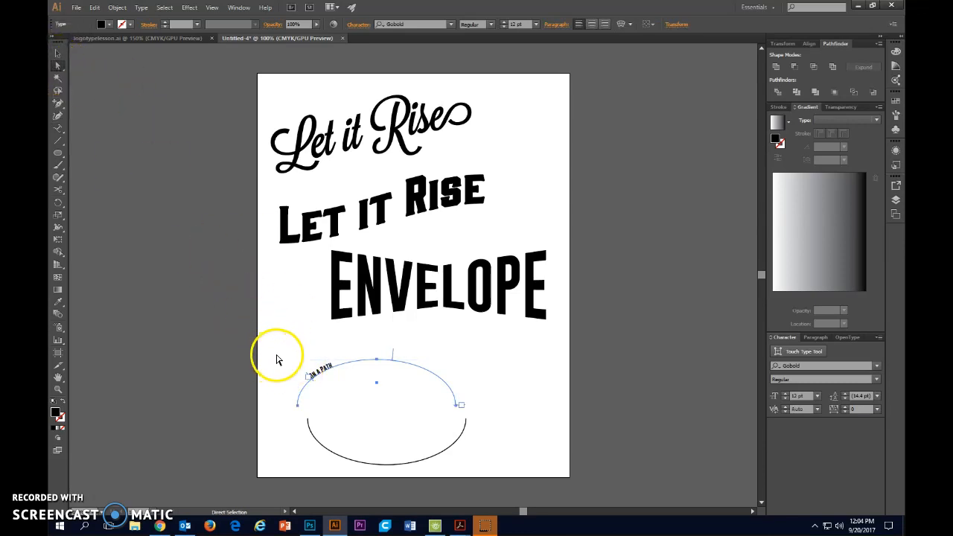
{"action": "scroll", "coordinate": [298, 378], "scroll_direction": "up", "scroll_amount": 3}
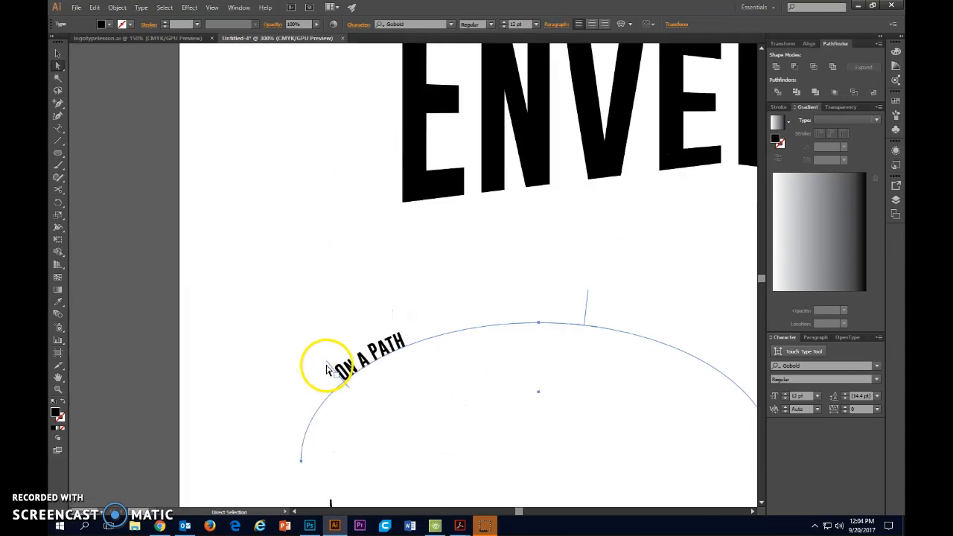
{"action": "left_click_drag", "start_coordinate": [329, 370], "coordinate": [280, 462]}
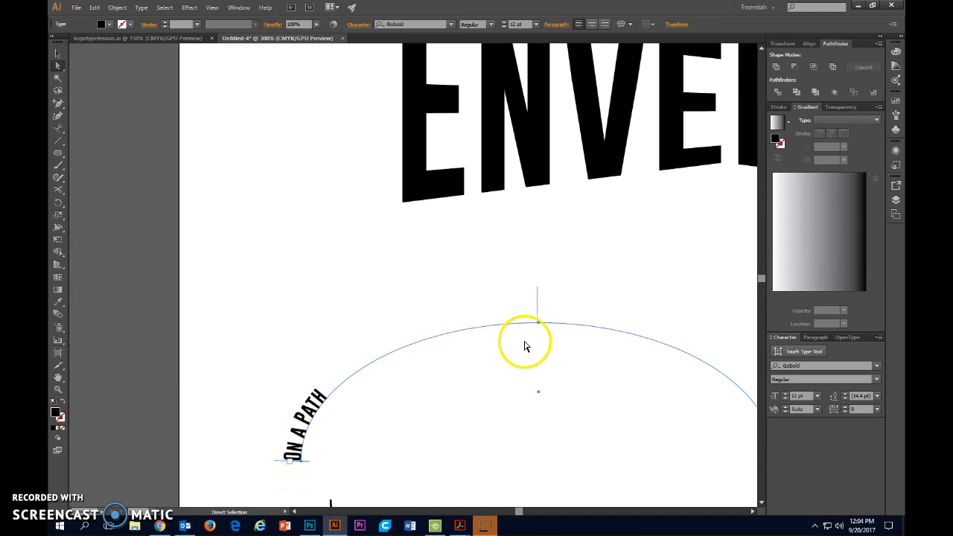
{"action": "left_click_drag", "start_coordinate": [519, 511], "coordinate": [522, 511]}
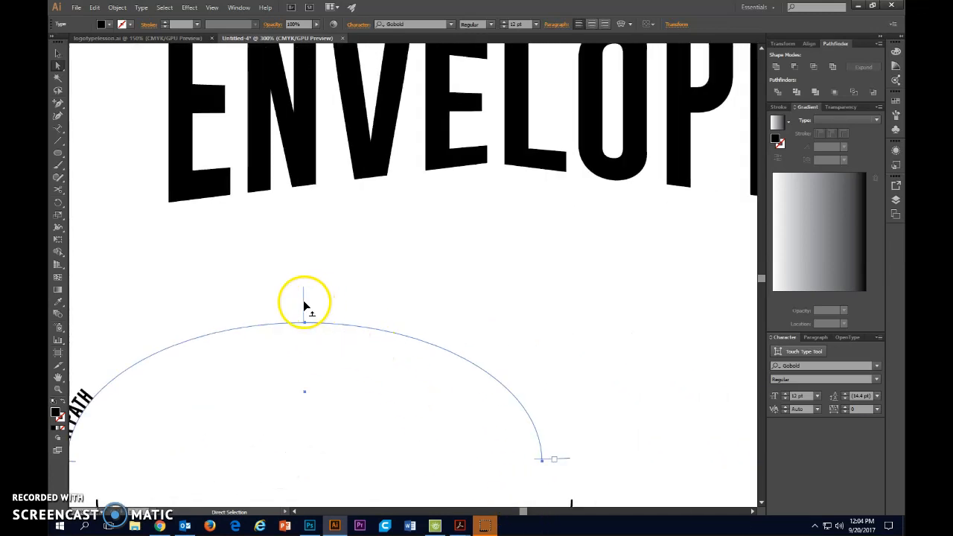
{"action": "left_click_drag", "start_coordinate": [303, 300], "coordinate": [358, 310]}
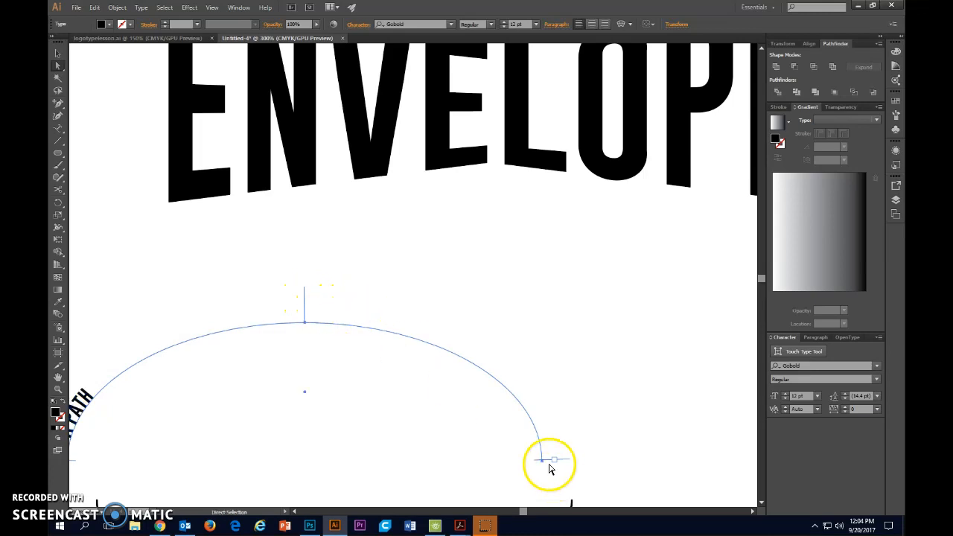
{"action": "left_click_drag", "start_coordinate": [566, 458], "coordinate": [568, 461]}
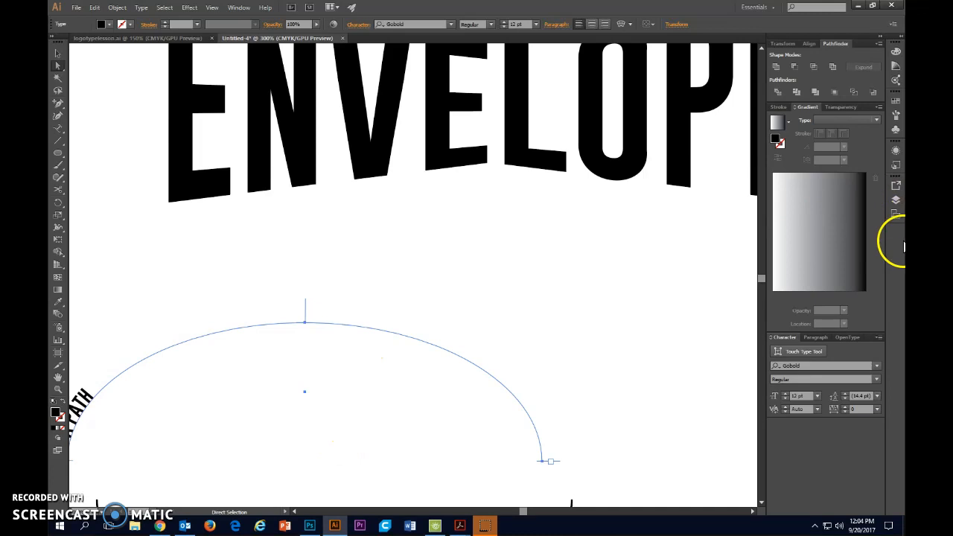
Step: Center-align the "On a Path" text on the upper arc
{"action": "left_click", "coordinate": [816, 337]}
{"action": "left_click", "coordinate": [793, 351]}
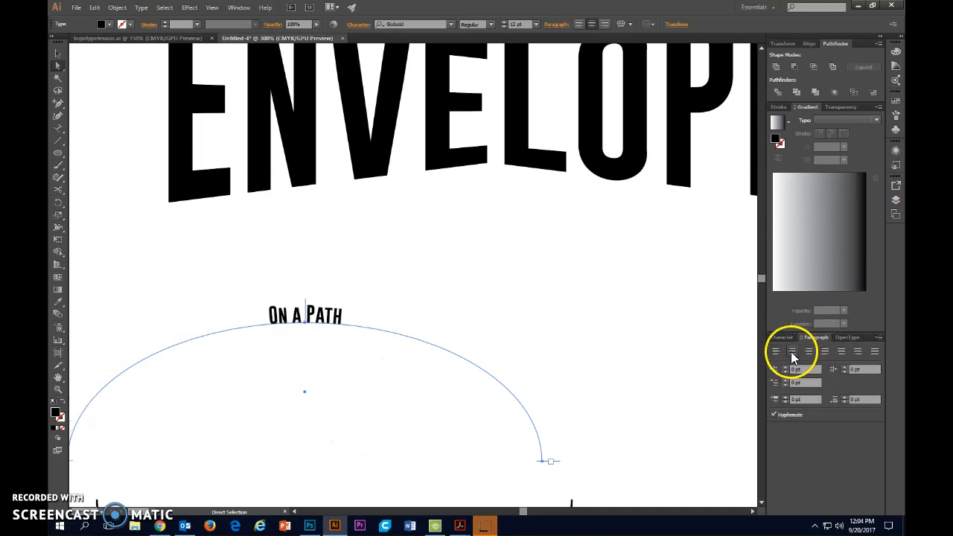
{"action": "scroll", "coordinate": [335, 335], "scroll_direction": "down", "scroll_amount": 2}
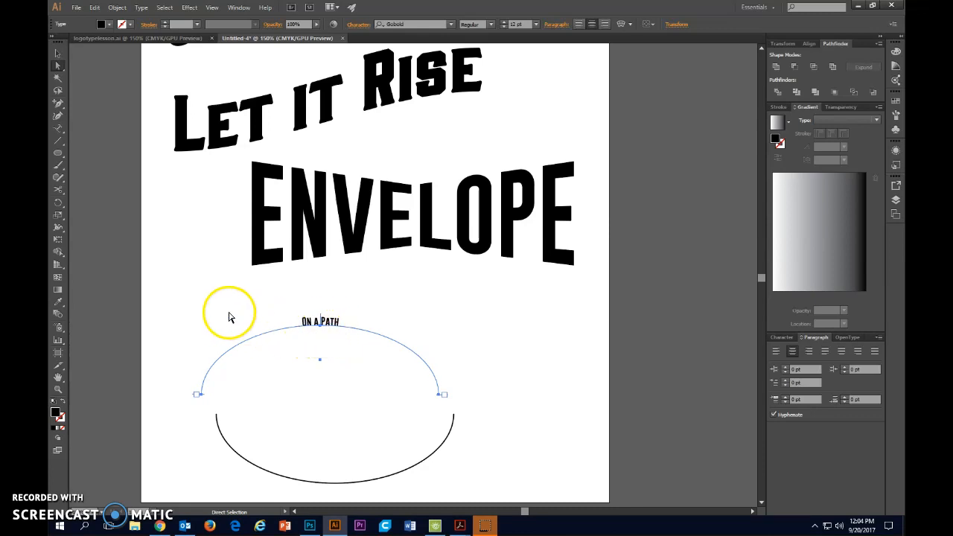
Step: Select all of the "On a Path" text and set its font size to 48 pt
{"action": "double_click", "coordinate": [60, 130]}
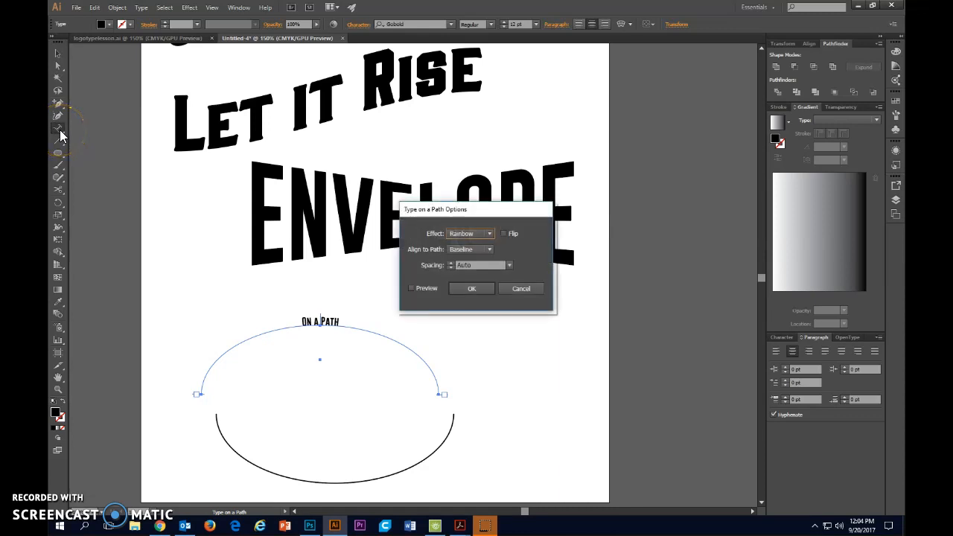
{"action": "left_click", "coordinate": [522, 289]}
{"action": "left_click_drag", "start_coordinate": [59, 132], "coordinate": [91, 127]}
{"action": "triple_click", "coordinate": [309, 321]}
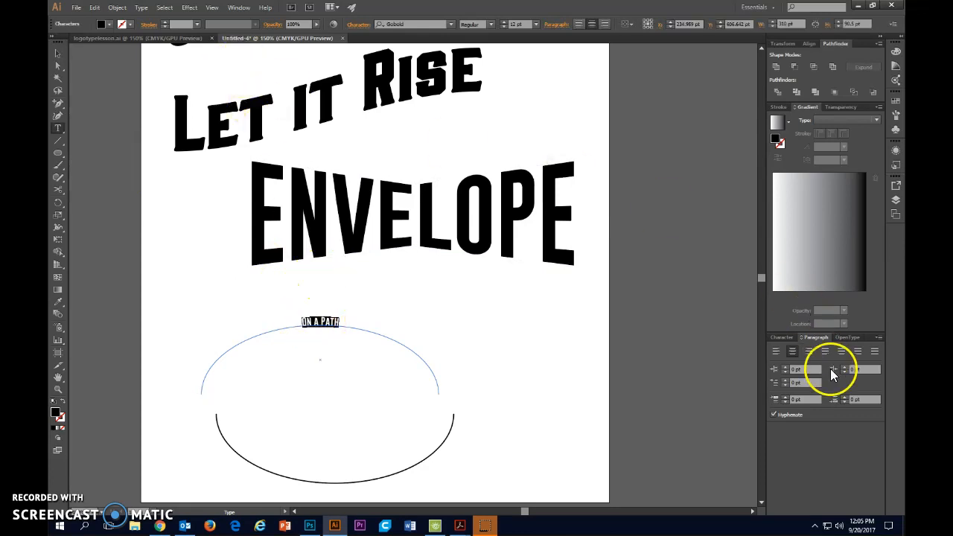
{"action": "left_click", "coordinate": [783, 337]}
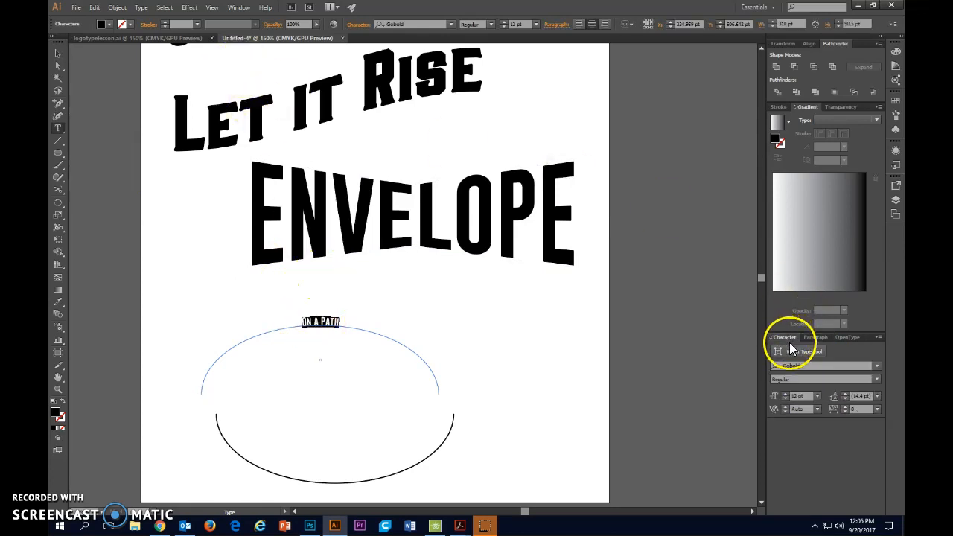
{"action": "left_click", "coordinate": [816, 396]}
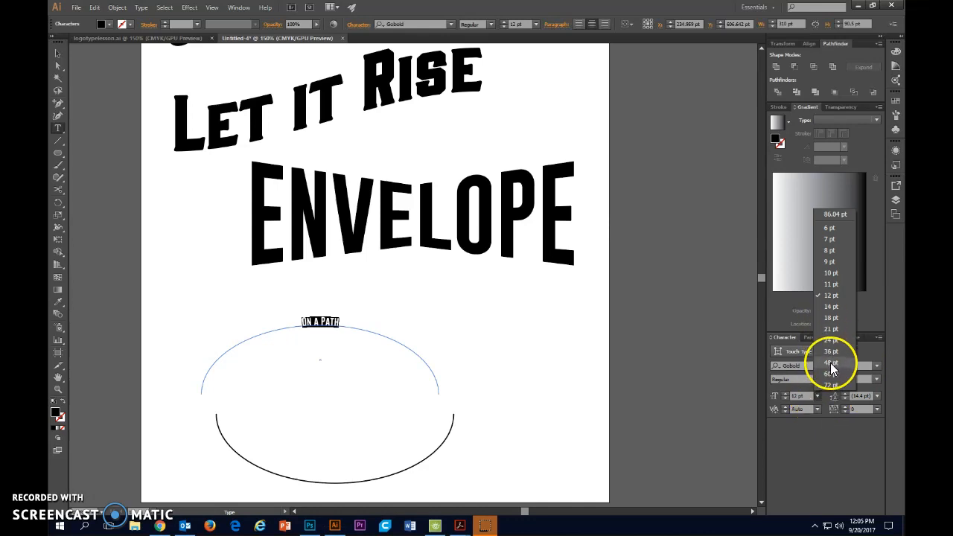
{"action": "left_click", "coordinate": [830, 361]}
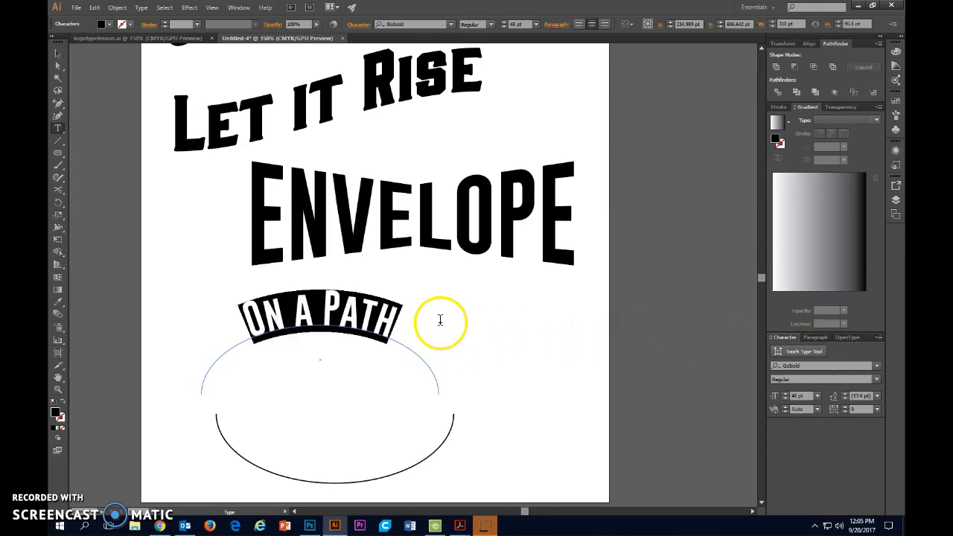
{"action": "left_click", "coordinate": [58, 55]}
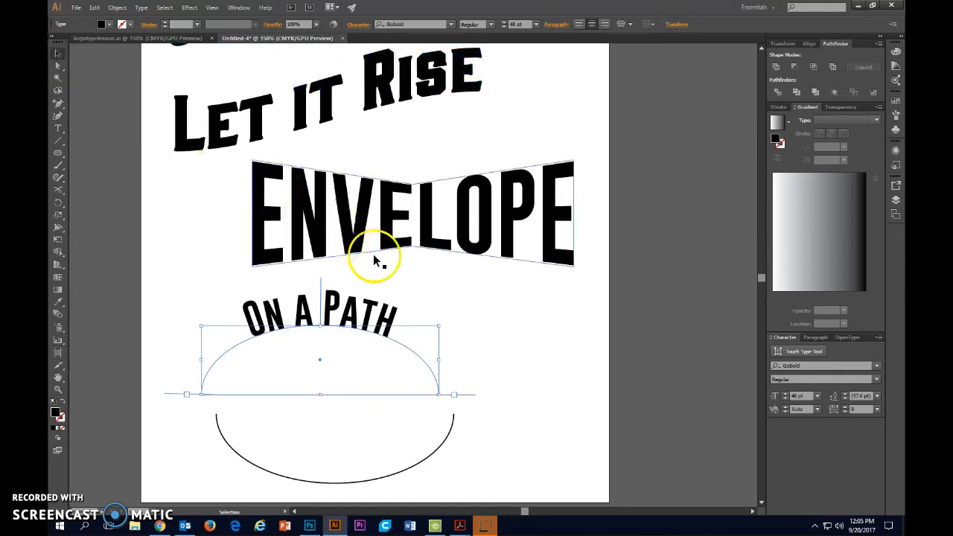
Step: Move the arched "On a Path" text to the right so it sits beneath the right half of ENVELOPE, and deselect it
{"action": "left_click", "coordinate": [494, 330]}
{"action": "left_click_drag", "start_coordinate": [340, 337], "coordinate": [469, 331]}
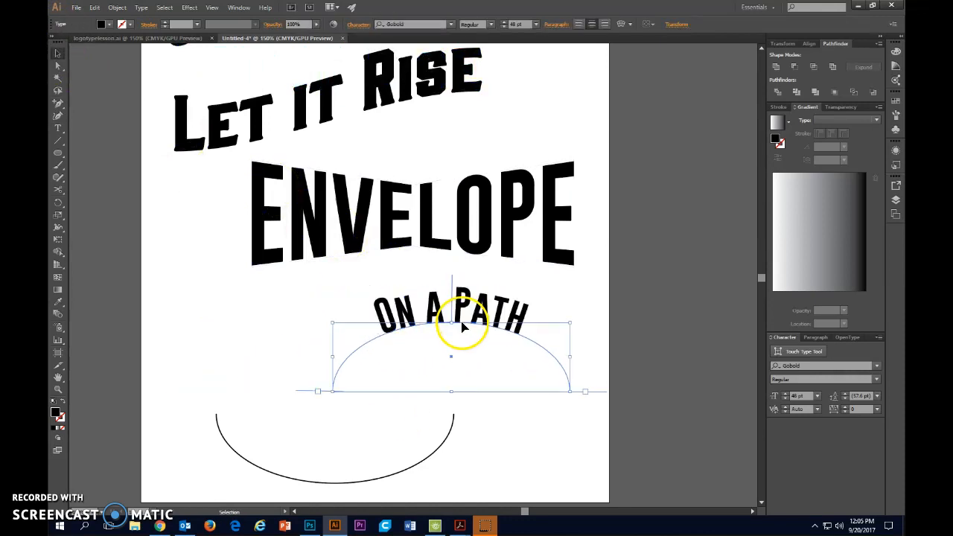
{"action": "left_click", "coordinate": [117, 314]}
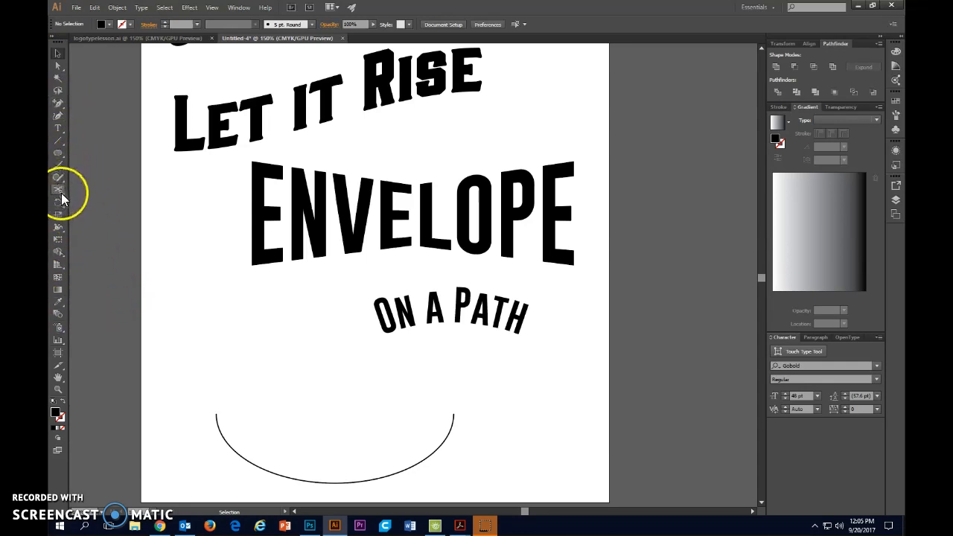
Step: Add the text "On a Pathe" along the lower arc with the Type tool
{"action": "left_click", "coordinate": [58, 128]}
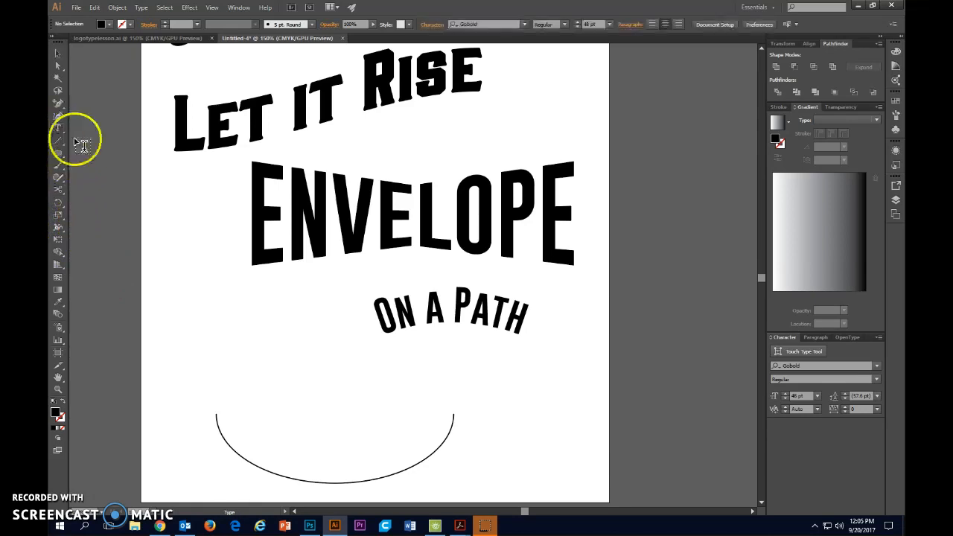
{"action": "left_click", "coordinate": [406, 466]}
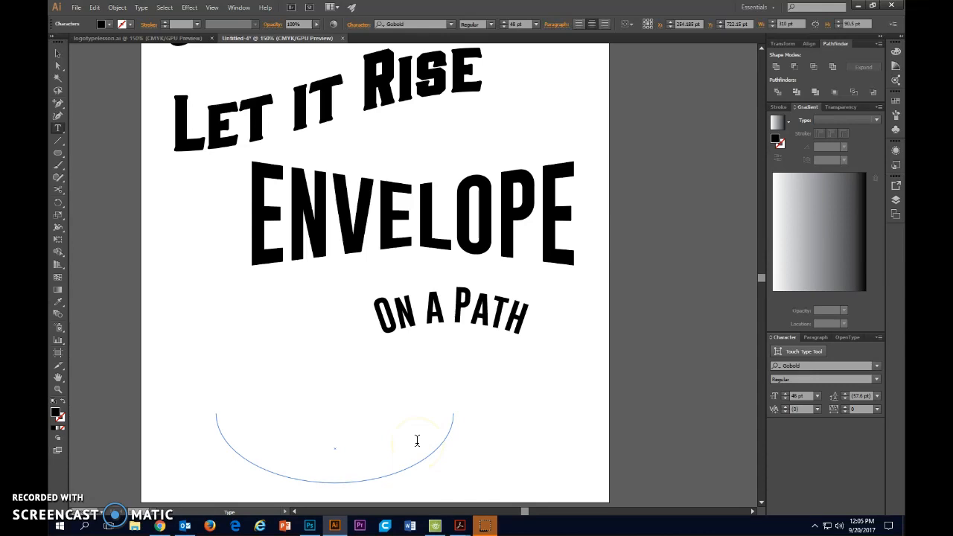
{"action": "type", "text": "O"}
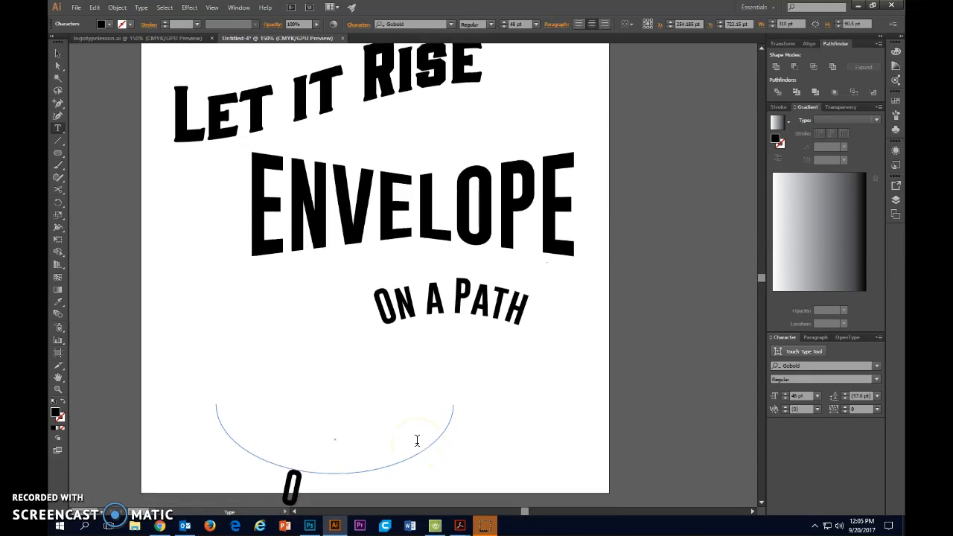
{"action": "type", "text": "N A PATHE"}
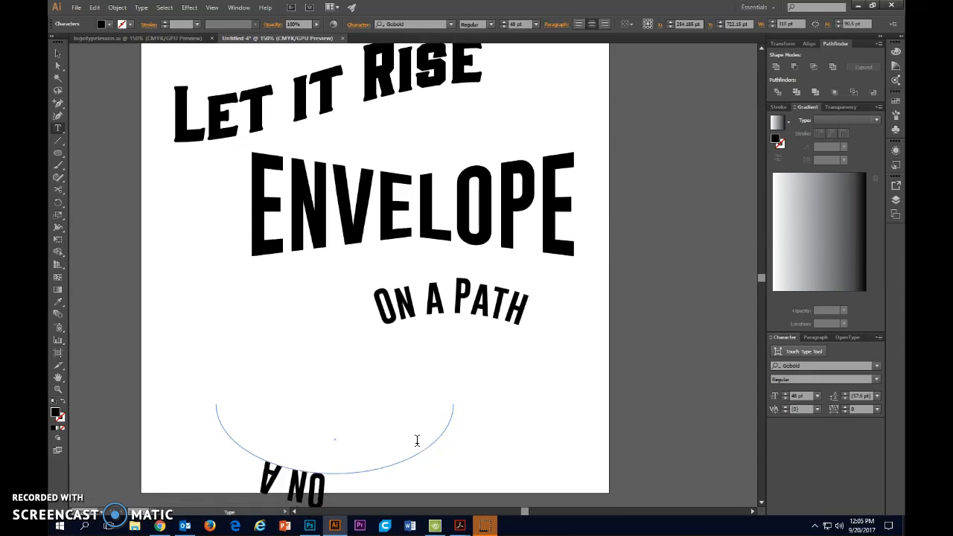
{"action": "left_click", "coordinate": [264, 288]}
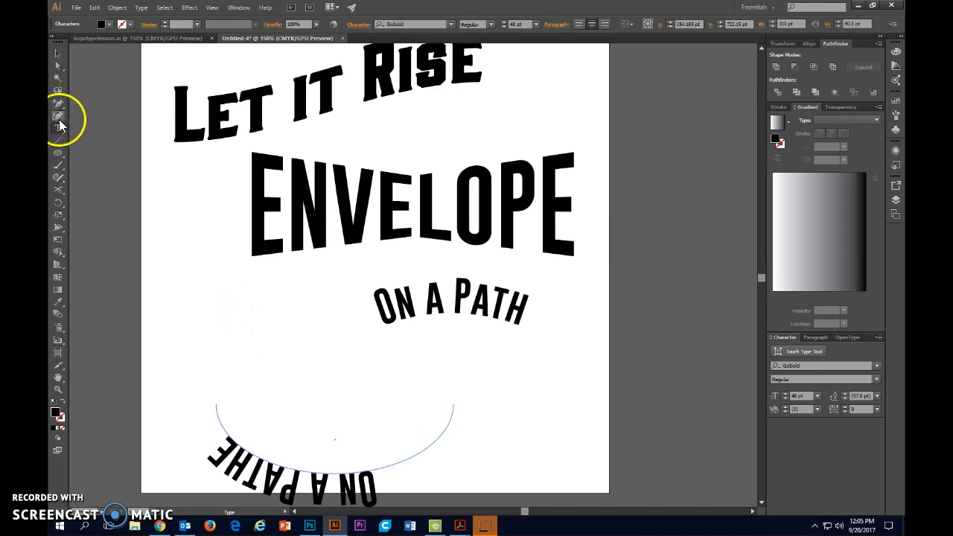
Step: Adjust the lower path text's brackets to the ends of the arc and flip the text to the inside of the curve
{"action": "left_click", "coordinate": [58, 69]}
{"action": "left_click_drag", "start_coordinate": [418, 484], "coordinate": [447, 419]}
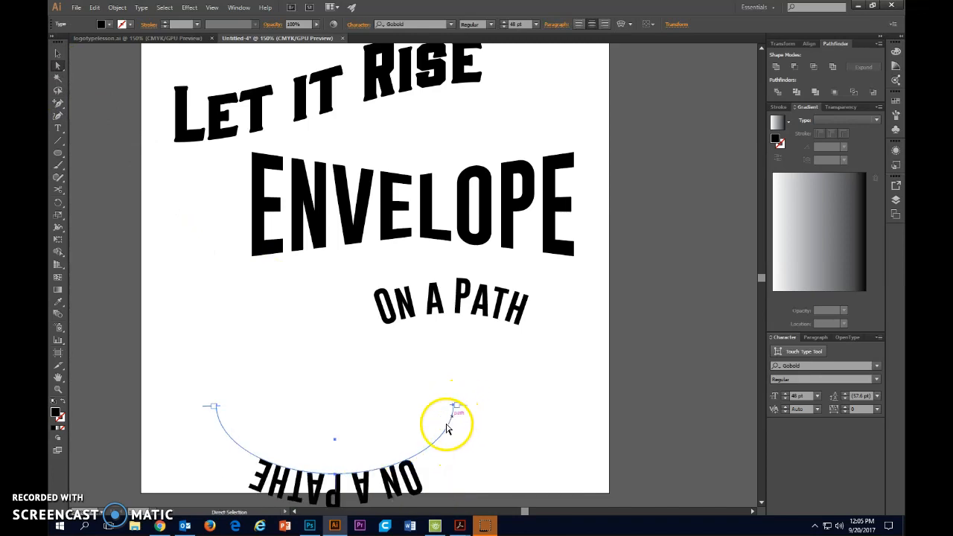
{"action": "left_click_drag", "start_coordinate": [356, 485], "coordinate": [364, 410]}
{"action": "left_click", "coordinate": [413, 445]}
Step: Delete the extra trailing "e" from the lower arc's text so it reads "On a Path"
{"action": "left_click", "coordinate": [55, 174]}
{"action": "left_click", "coordinate": [60, 132]}
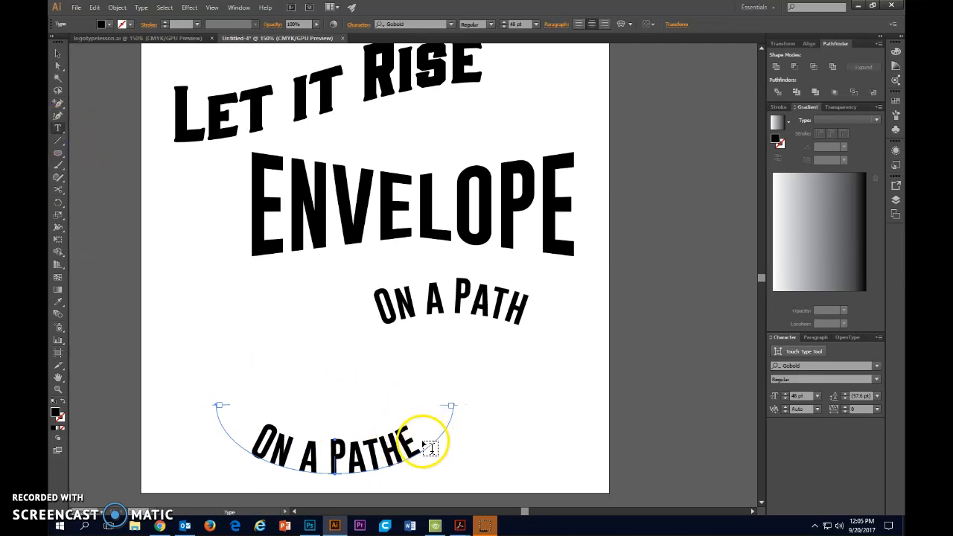
{"action": "key", "text": "BackSpace"}
{"action": "left_click", "coordinate": [82, 133]}
Step: Move the lower "On a Path" text up and slightly left, closer to the other path text, and deselect it
{"action": "left_click", "coordinate": [58, 56]}
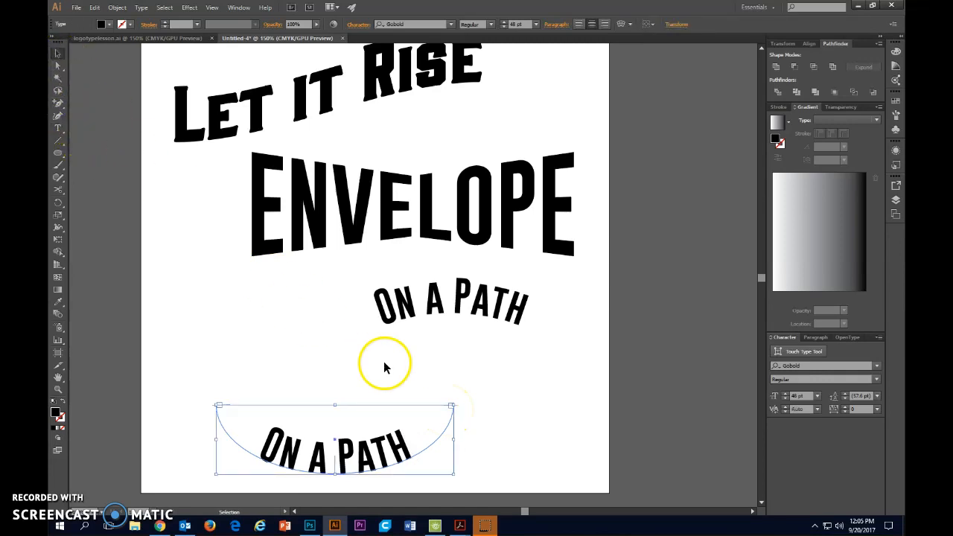
{"action": "left_click", "coordinate": [368, 375]}
{"action": "left_click_drag", "start_coordinate": [342, 467], "coordinate": [297, 398]}
{"action": "left_click", "coordinate": [555, 433]}
{"action": "left_click", "coordinate": [240, 247]}
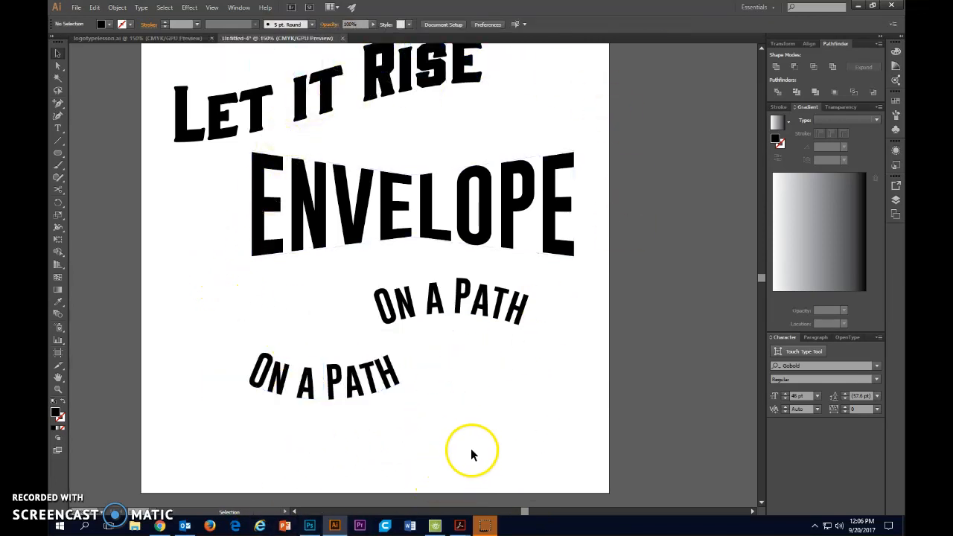
{"action": "scroll", "coordinate": [547, 353], "scroll_direction": "up", "scroll_amount": 5}
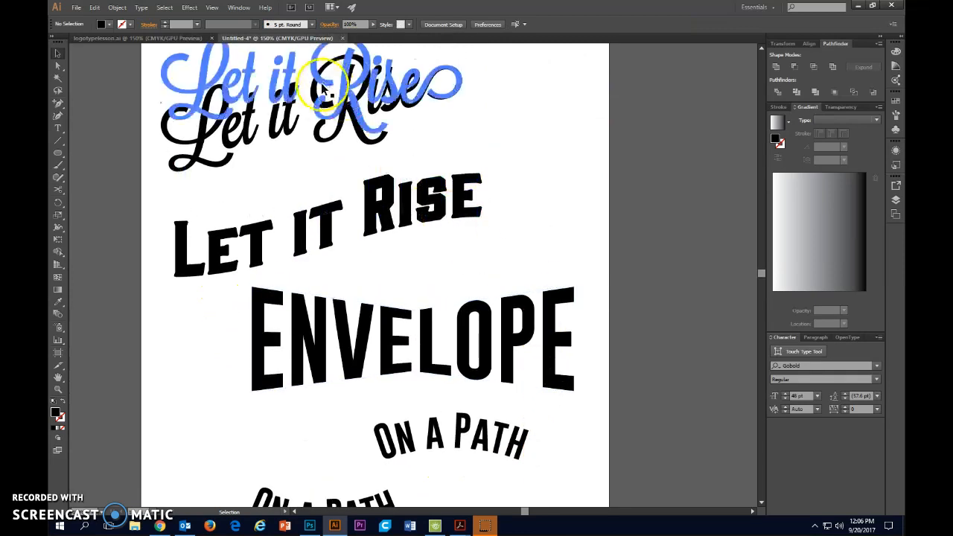
{"action": "scroll", "coordinate": [298, 276], "scroll_direction": "down", "scroll_amount": 1}
{"action": "scroll", "coordinate": [521, 301], "scroll_direction": "down", "scroll_amount": 1}
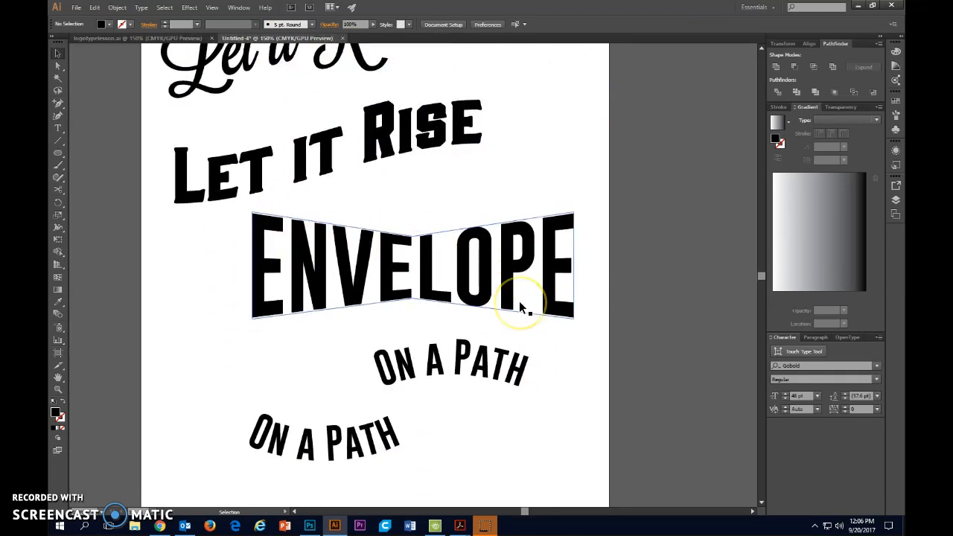
{"action": "scroll", "coordinate": [521, 305], "scroll_direction": "down", "scroll_amount": 1}
{"action": "scroll", "coordinate": [604, 276], "scroll_direction": "up", "scroll_amount": 3}
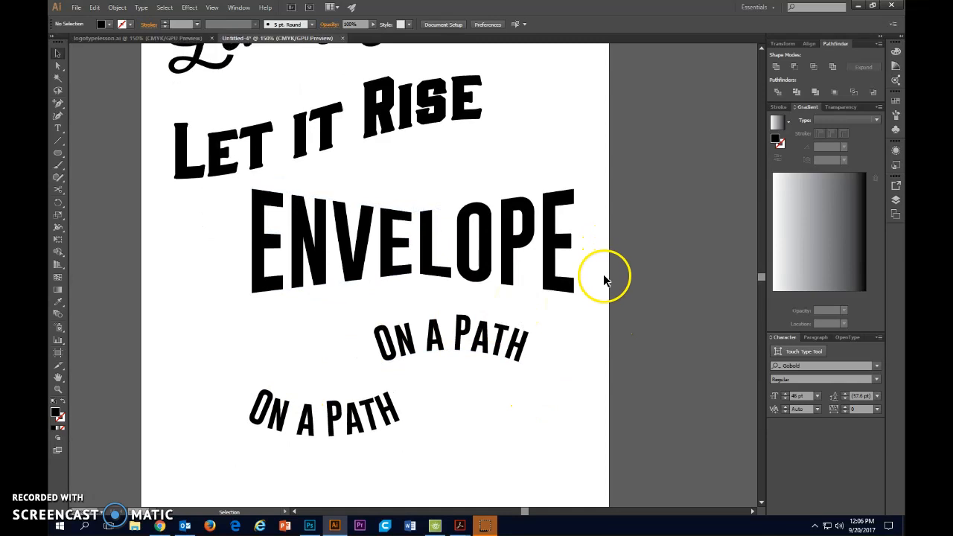